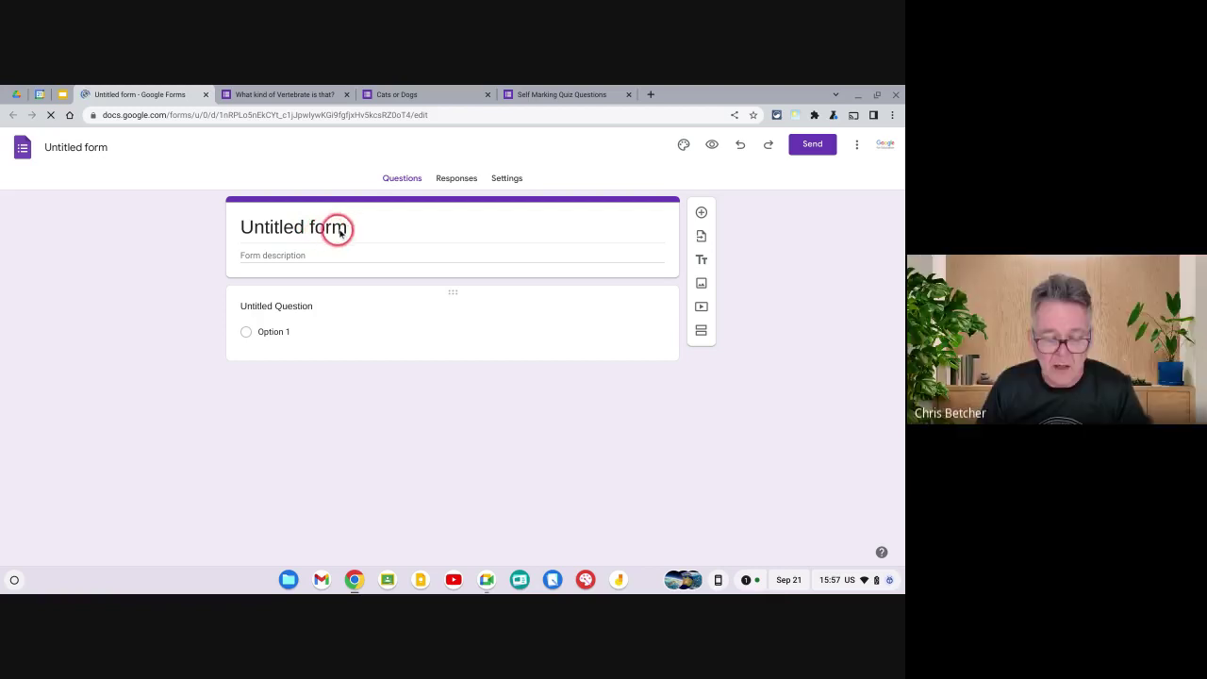
- Replace the form's title with "Quiz"
{"action": "triple_click", "coordinate": [354, 230]}
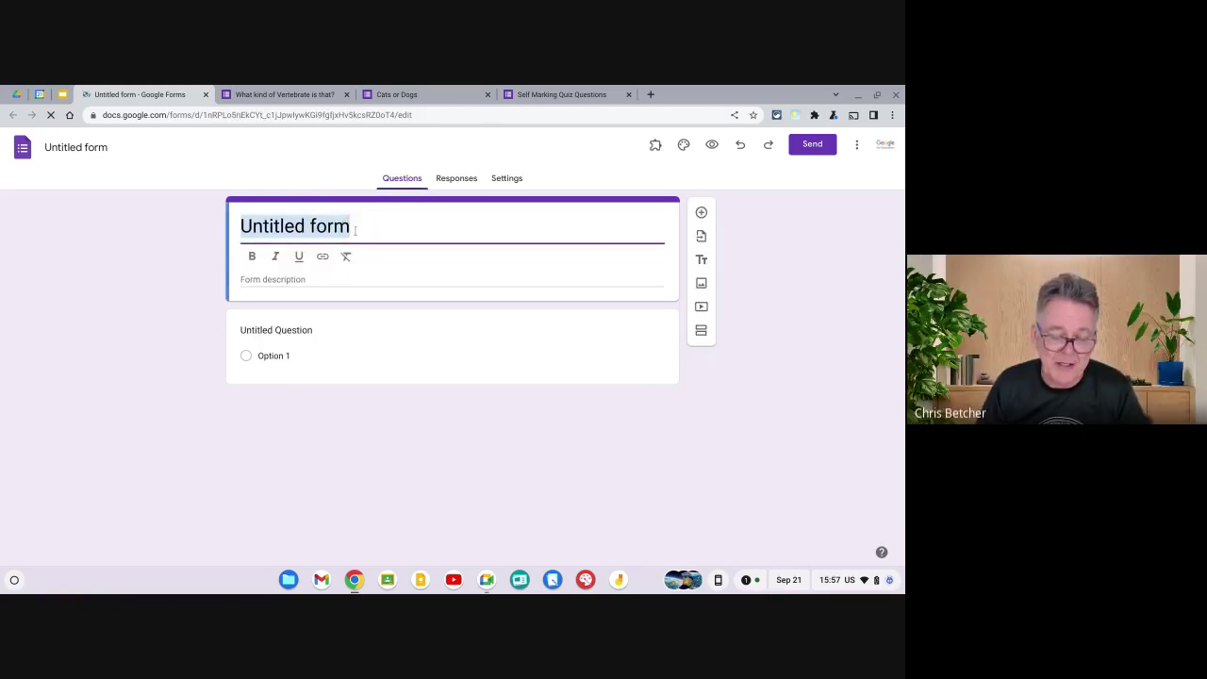
{"action": "left_click_drag", "start_coordinate": [354, 229], "coordinate": [352, 245]}
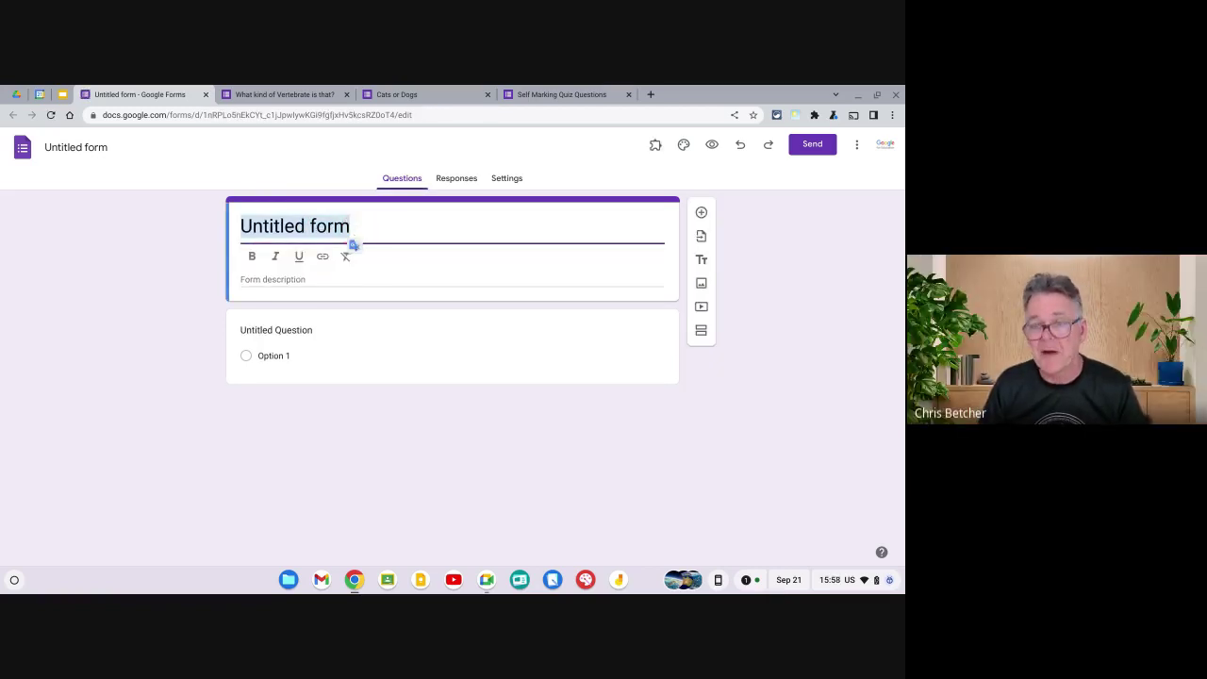
{"action": "type", "text": "Quiz"}
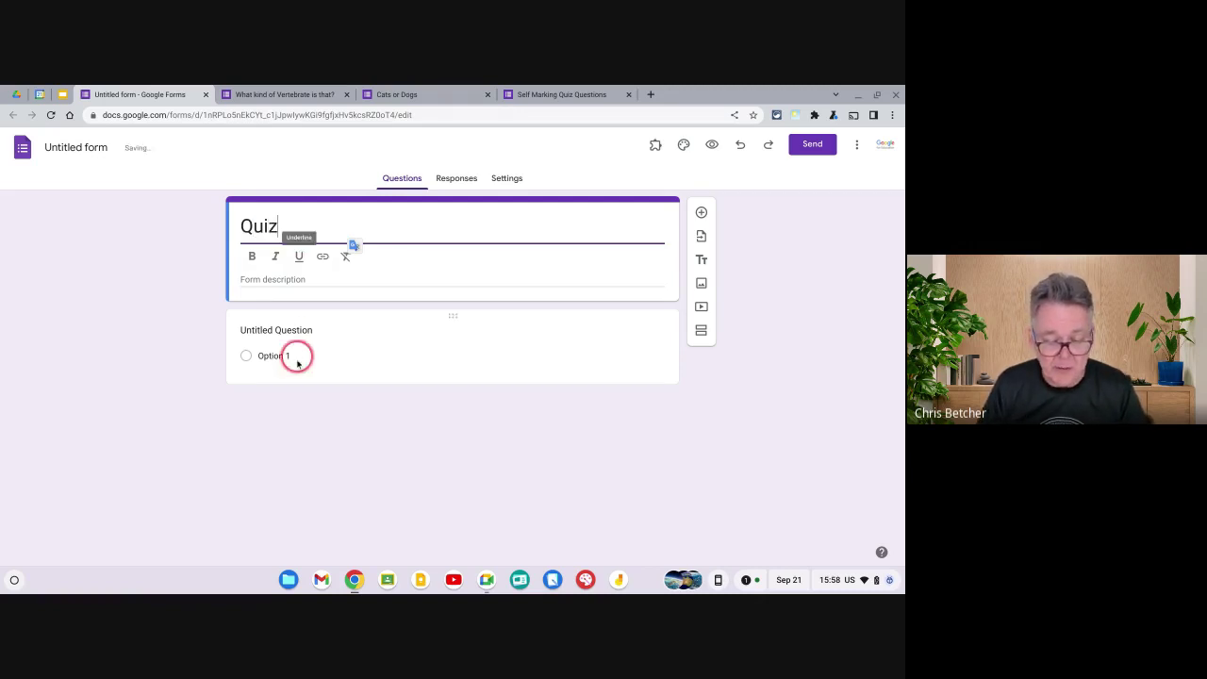
- Set the first question's text to "What is the capital of New Zealand?"
{"action": "left_click", "coordinate": [302, 329]}
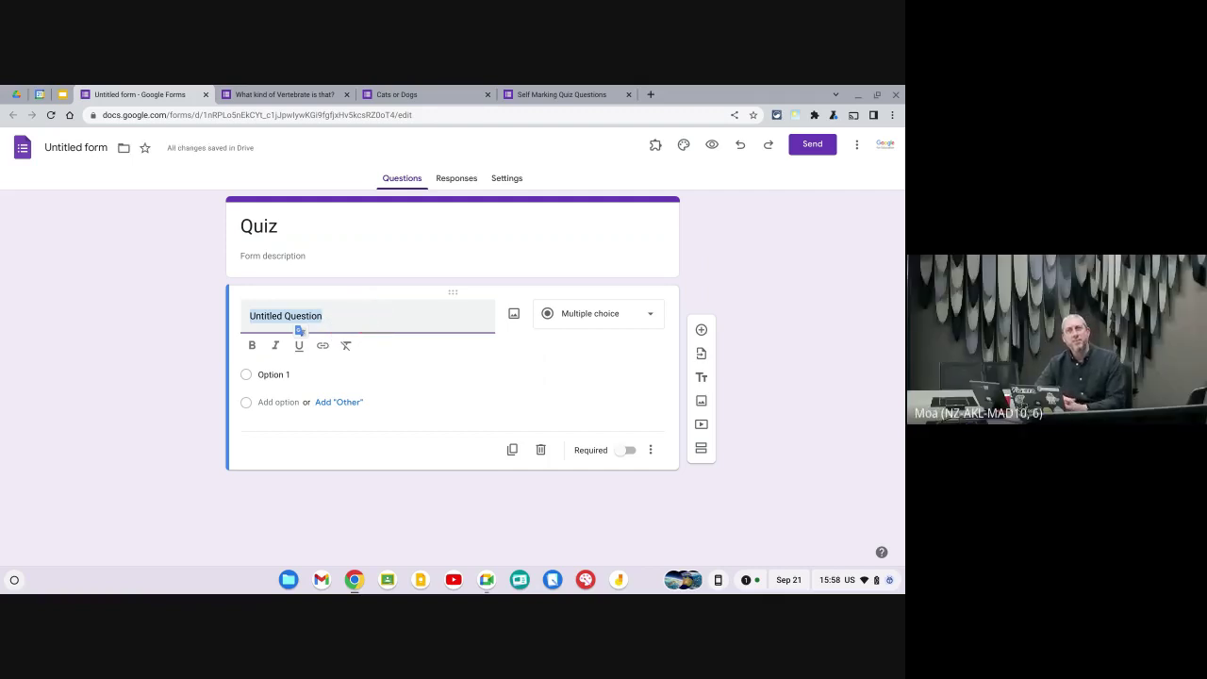
{"action": "type", "text": "H"}
{"action": "key", "text": "BackSpace"}
{"action": "key", "text": "BackSpace"}
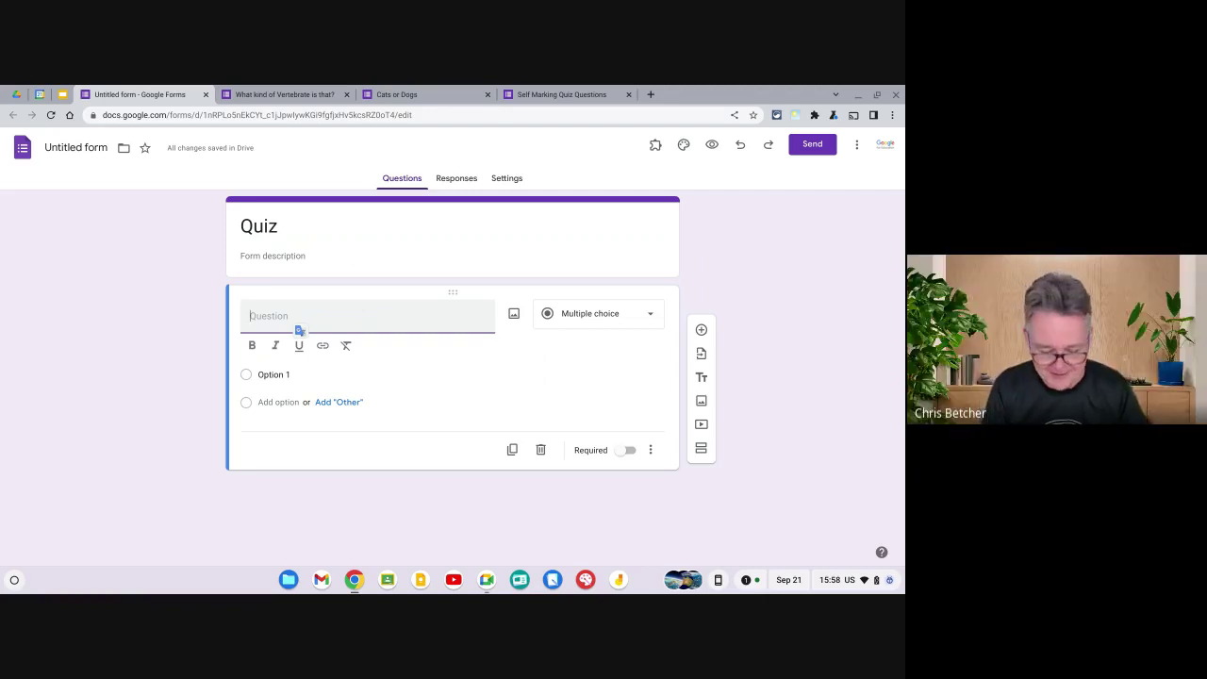
{"action": "type", "text": "What is the capital of New"}
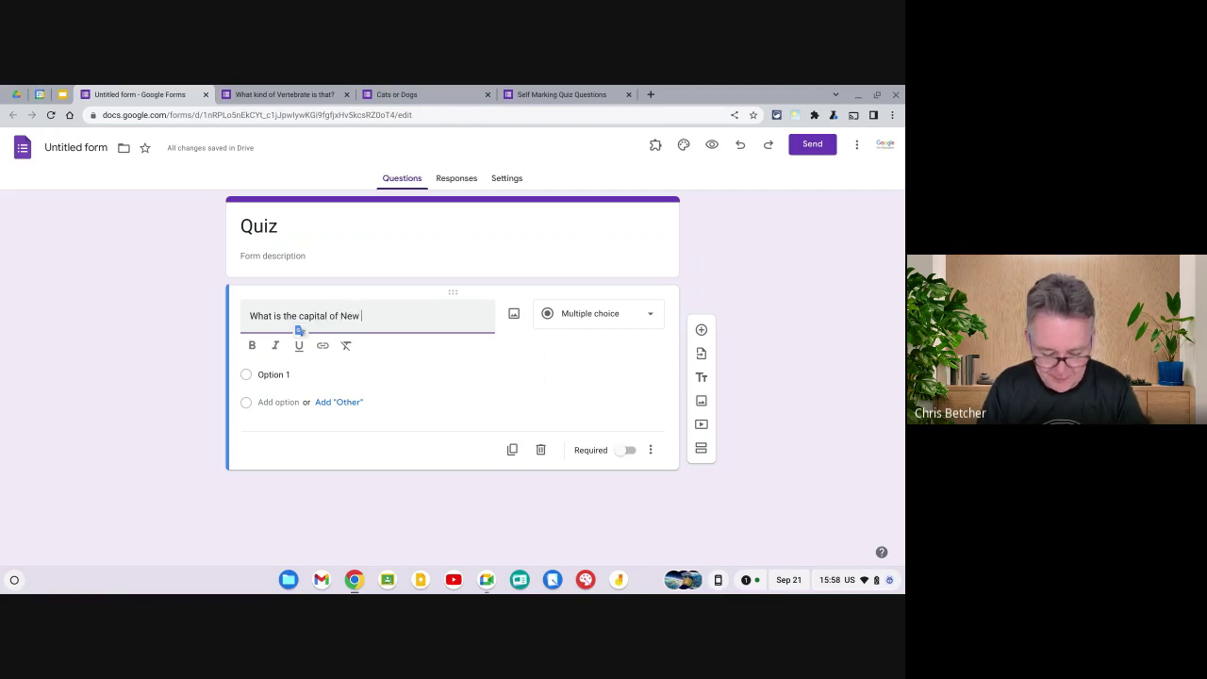
{"action": "type", "text": " >Zealand?"}
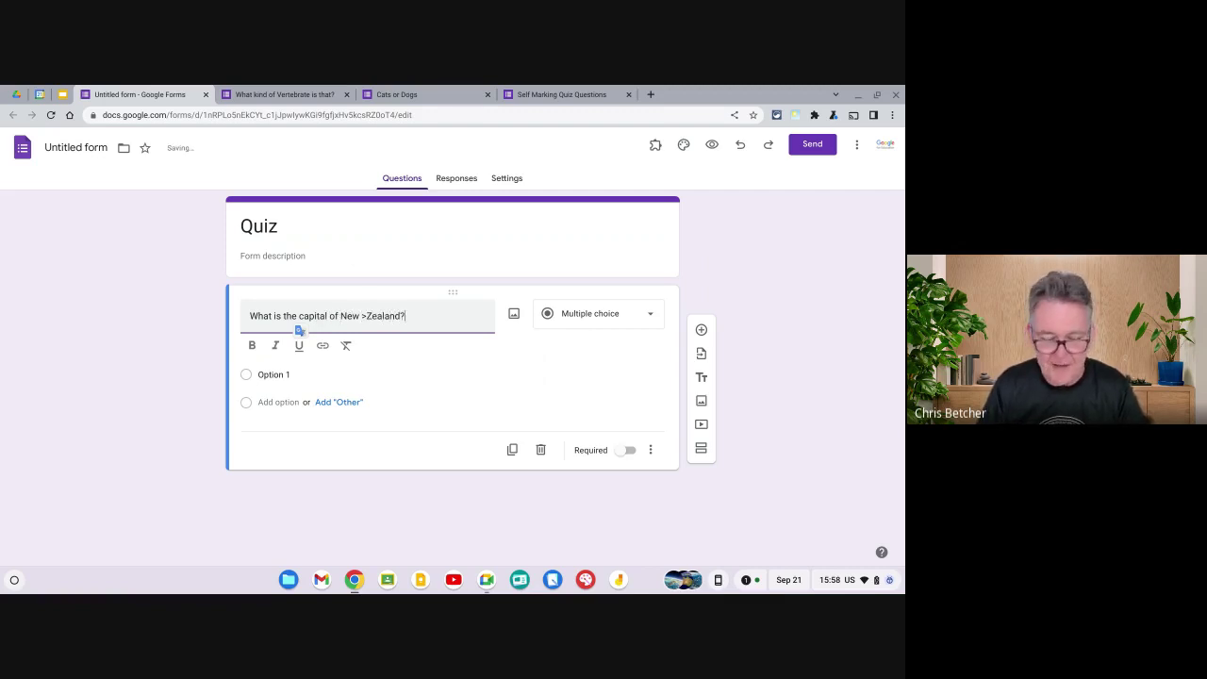
{"action": "left_click", "coordinate": [367, 316]}
{"action": "key", "text": "BackSpace"}
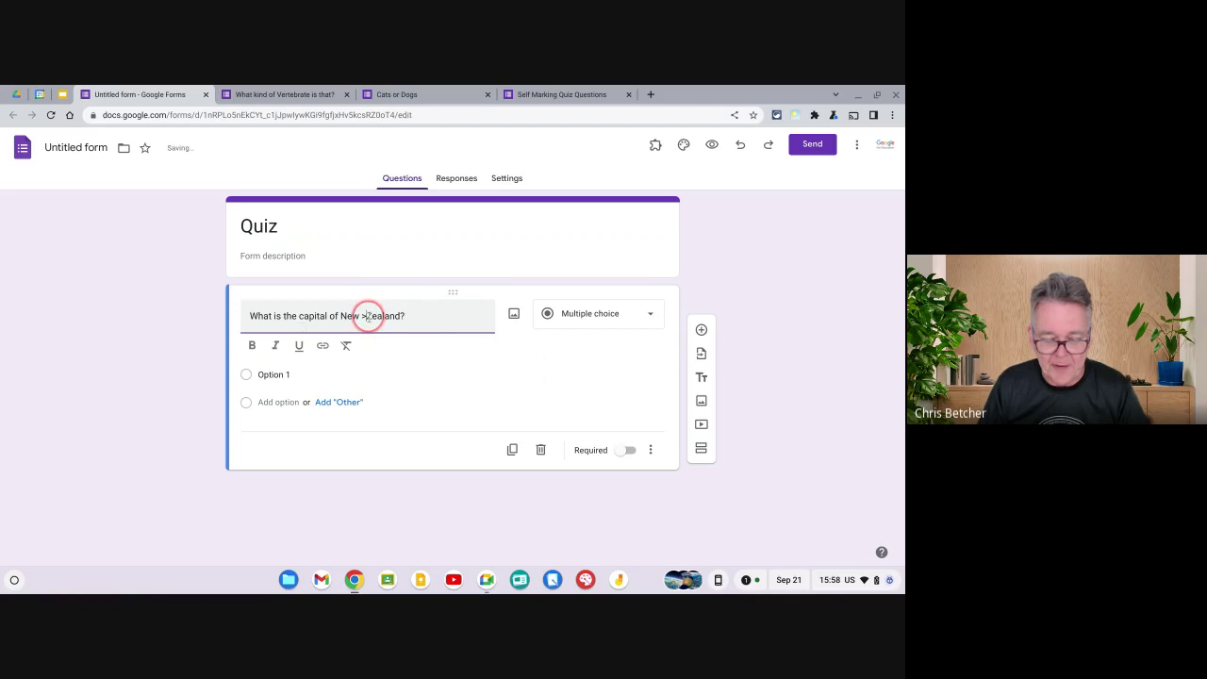
- Enter Auckland, Wellington, Christchurch and Whakatane as the answer options of the New Zealand capital question
{"action": "left_click", "coordinate": [288, 371]}
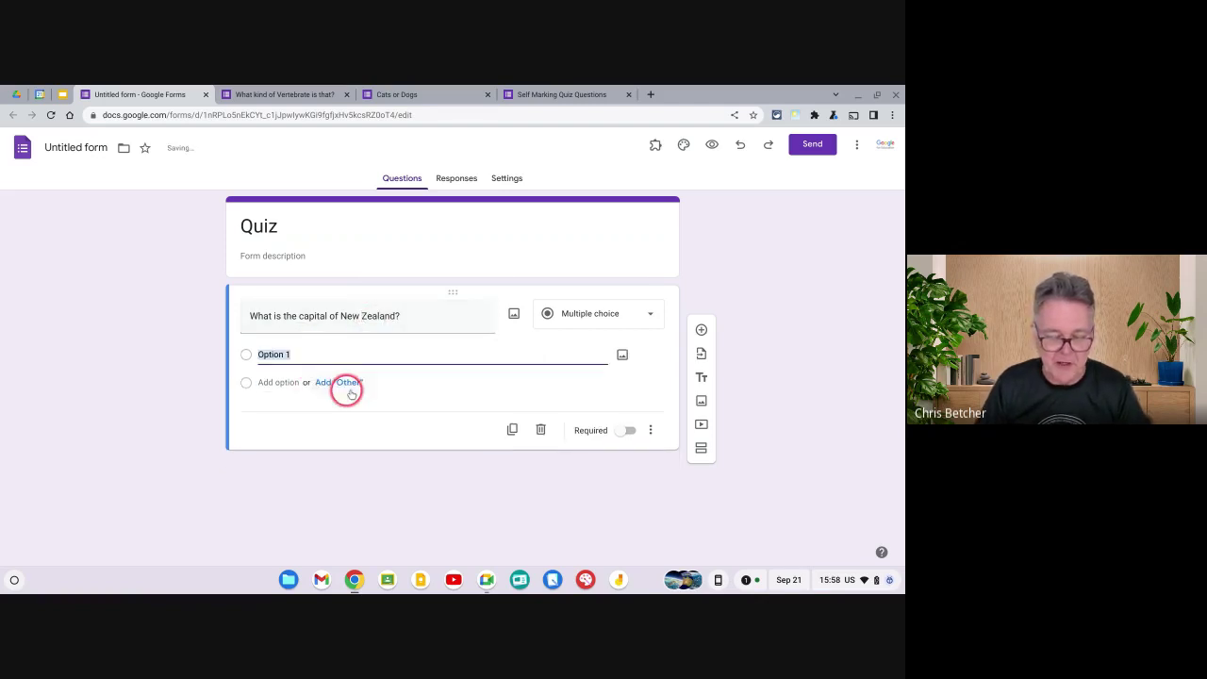
{"action": "type", "text": "Auckland"}
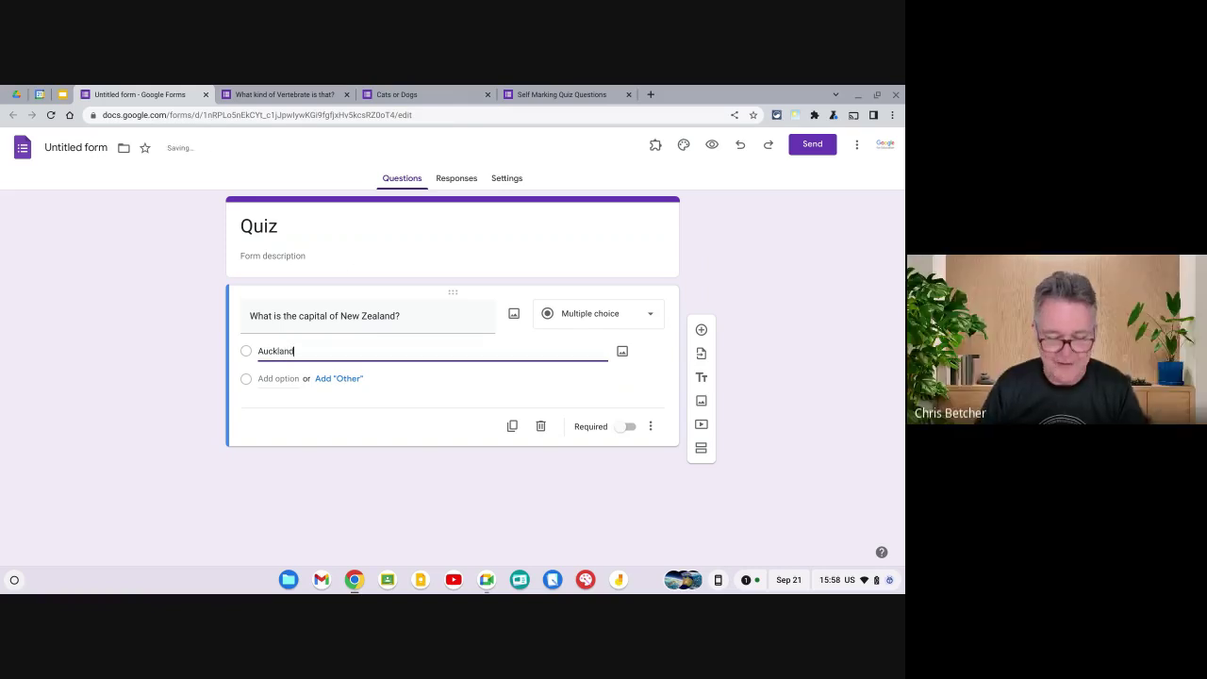
{"action": "left_click", "coordinate": [279, 379]}
{"action": "type", "text": "We"}
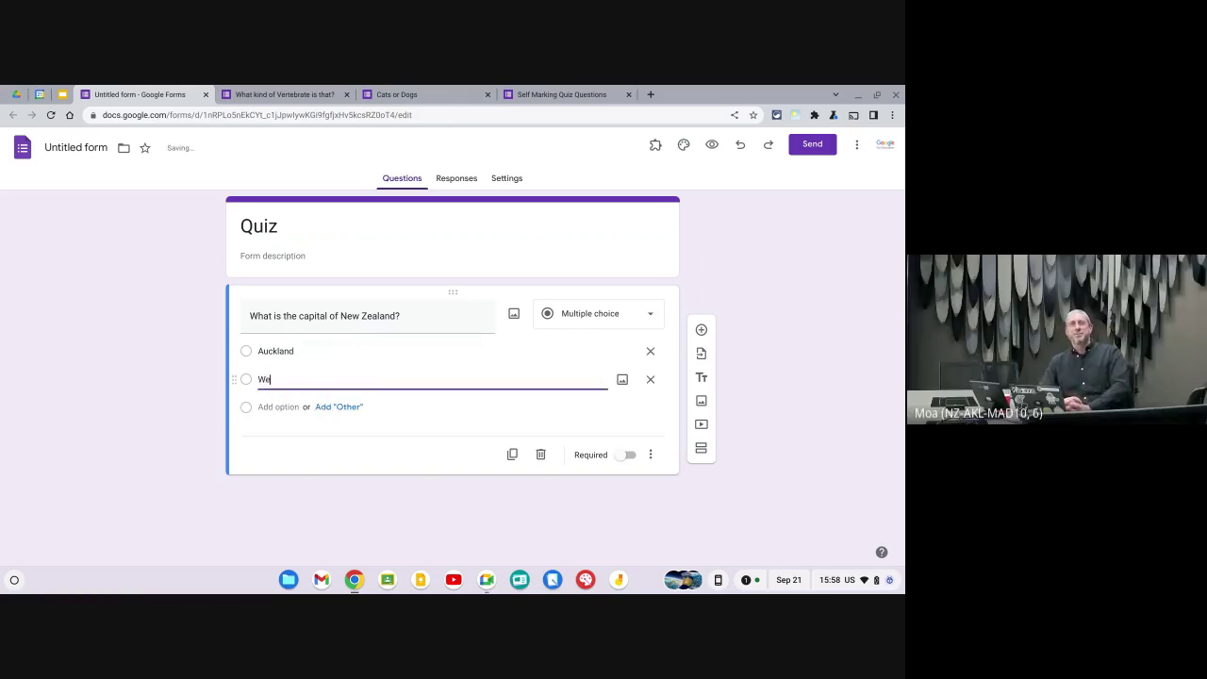
{"action": "type", "text": "llington"}
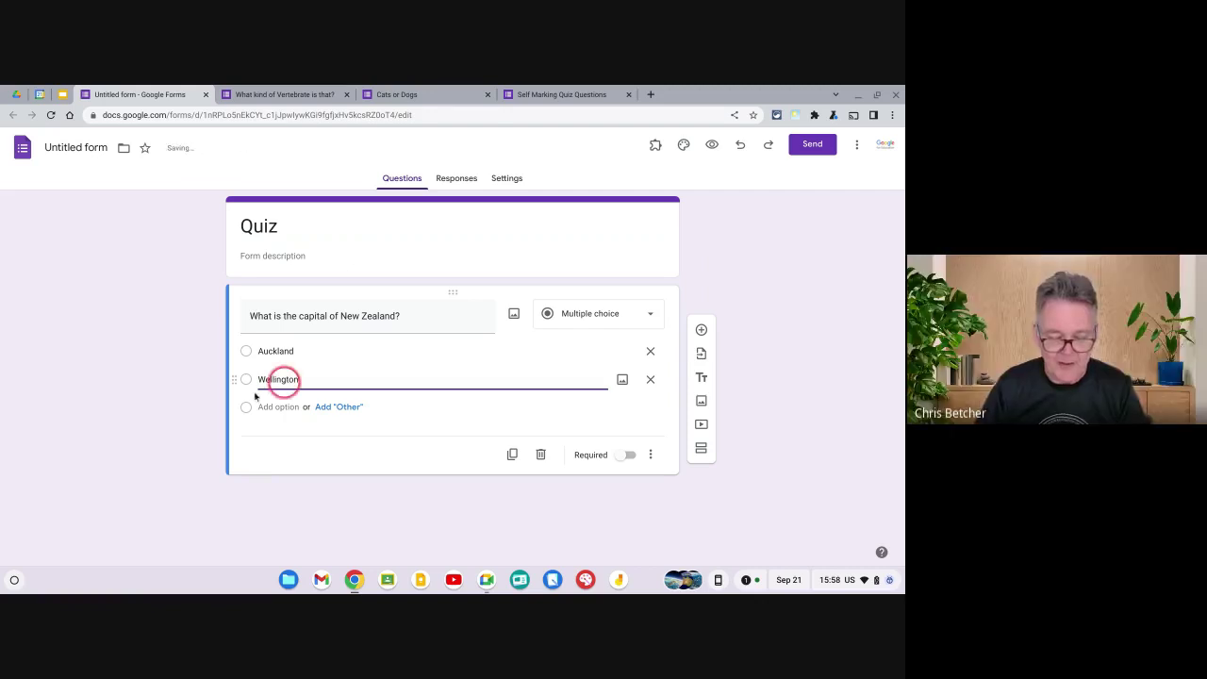
{"action": "left_click", "coordinate": [278, 406]}
{"action": "type", "text": "Christchurch"}
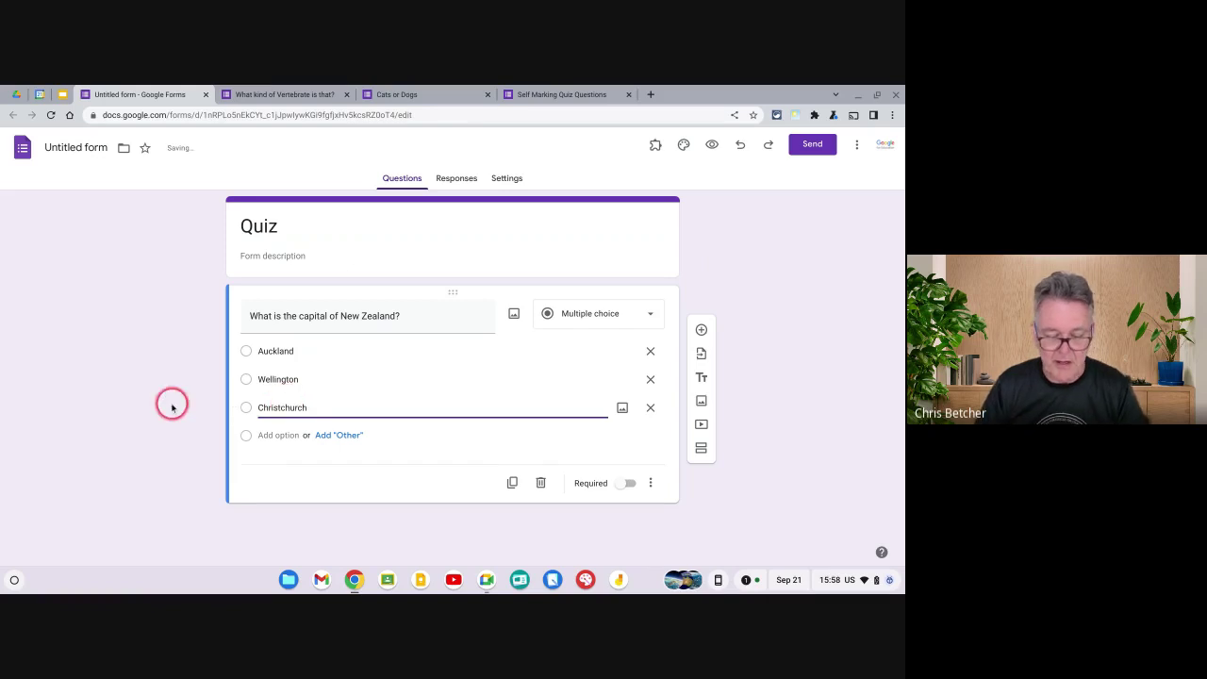
{"action": "left_click", "coordinate": [278, 435]}
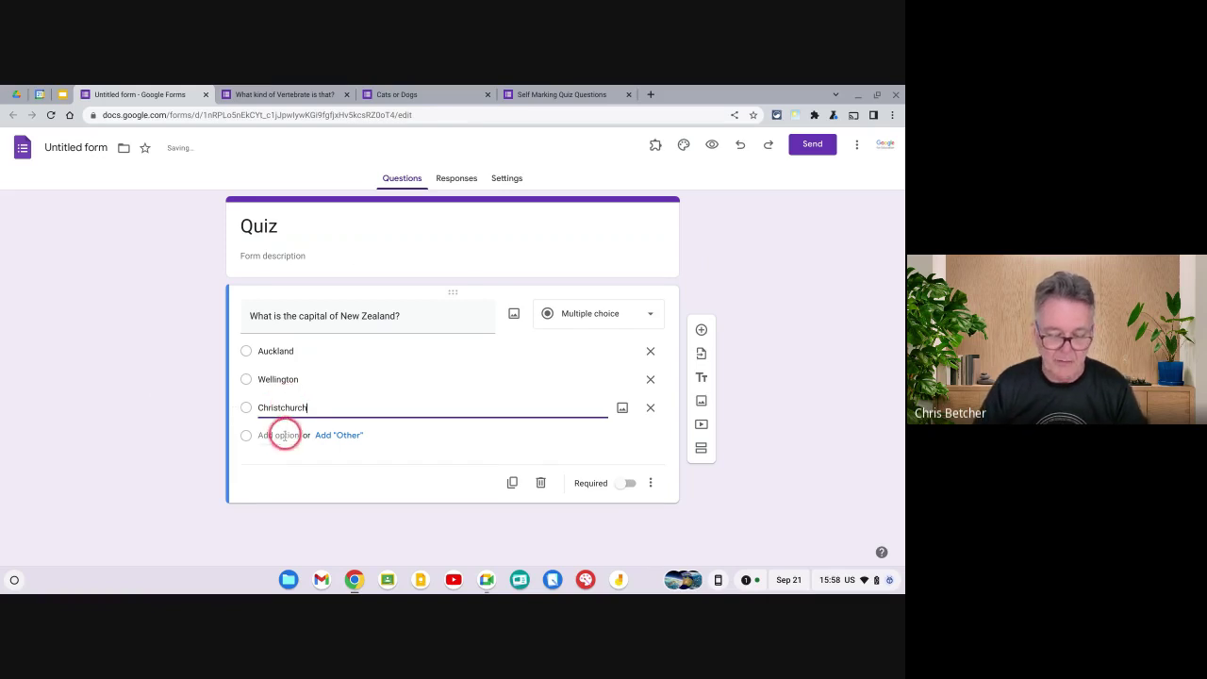
{"action": "type", "text": "What"}
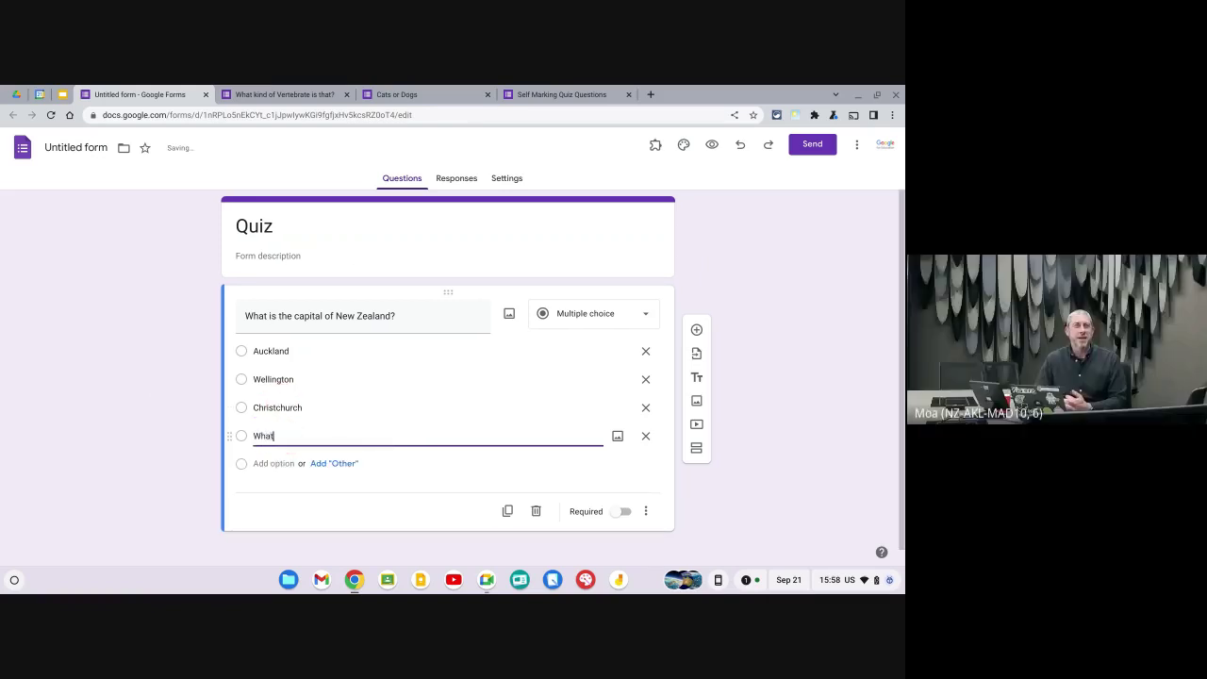
{"action": "key", "text": "BackSpace"}
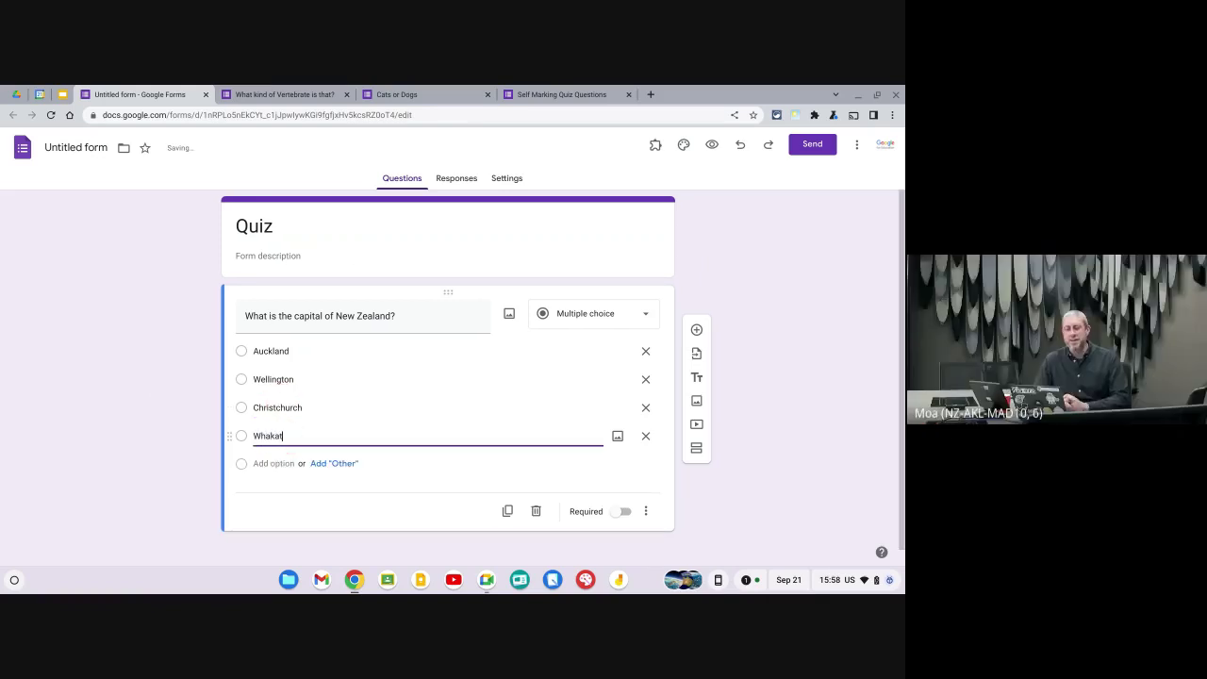
{"action": "type", "text": "katane"}
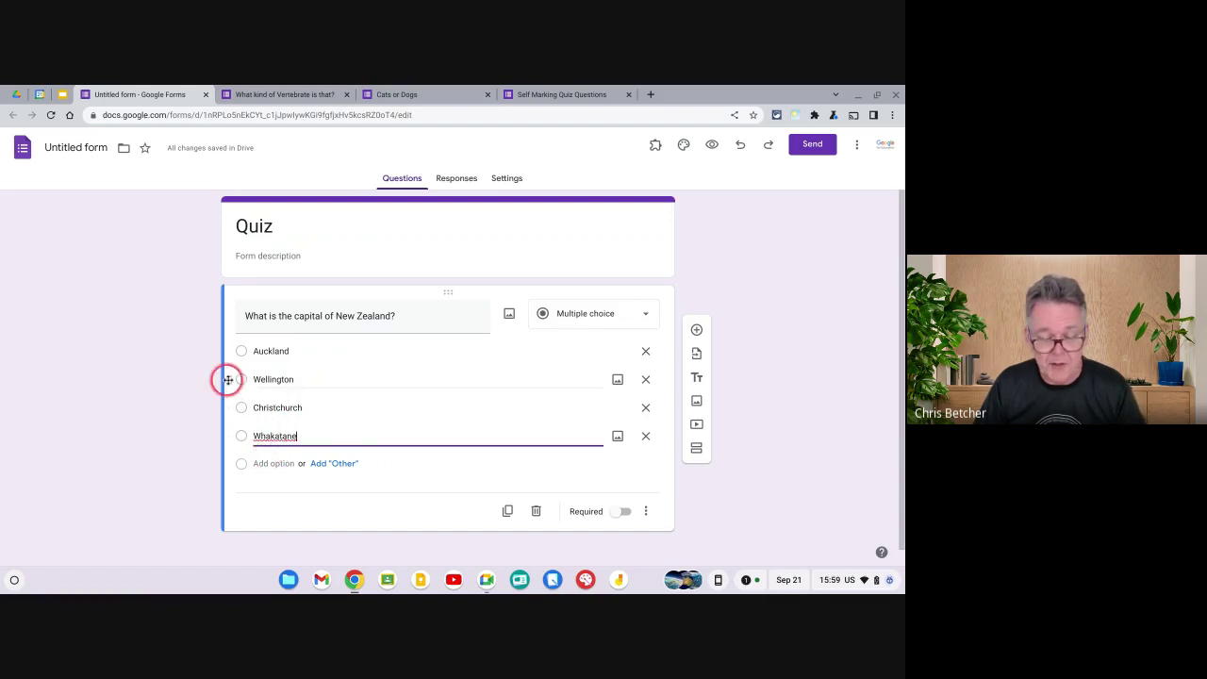
- Move the Wellington option below Christchurch in the list of answers
{"action": "left_click_drag", "start_coordinate": [228, 379], "coordinate": [226, 412]}
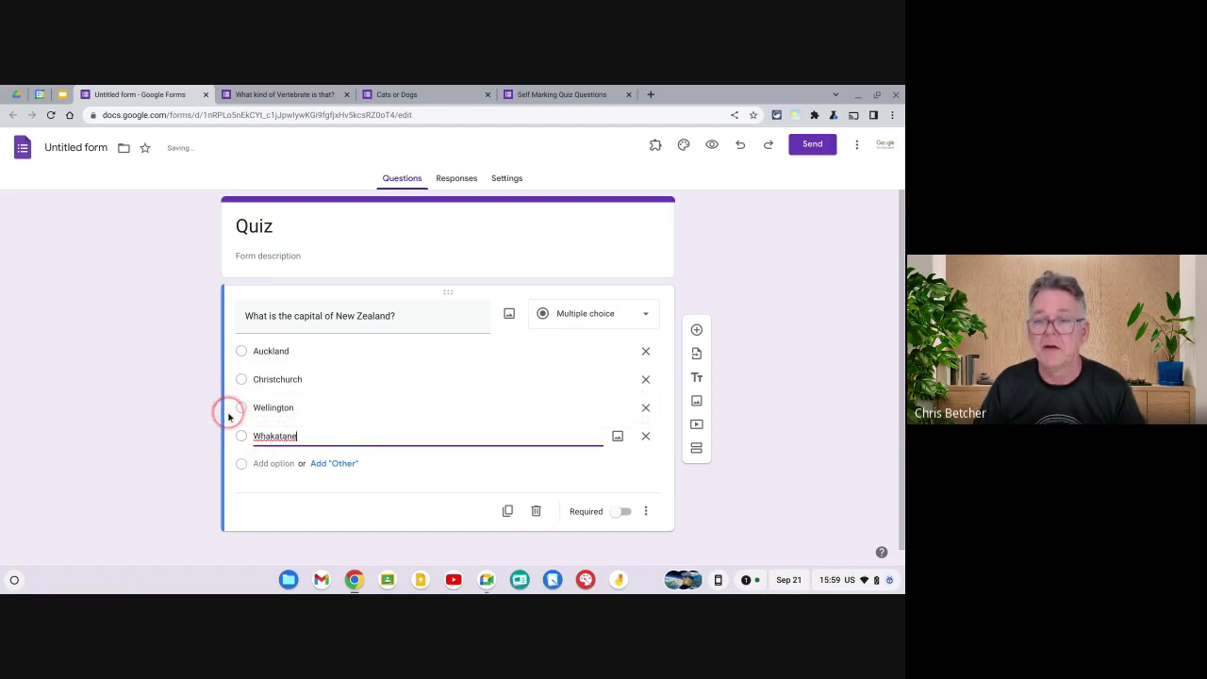
{"action": "left_click", "coordinate": [366, 484]}
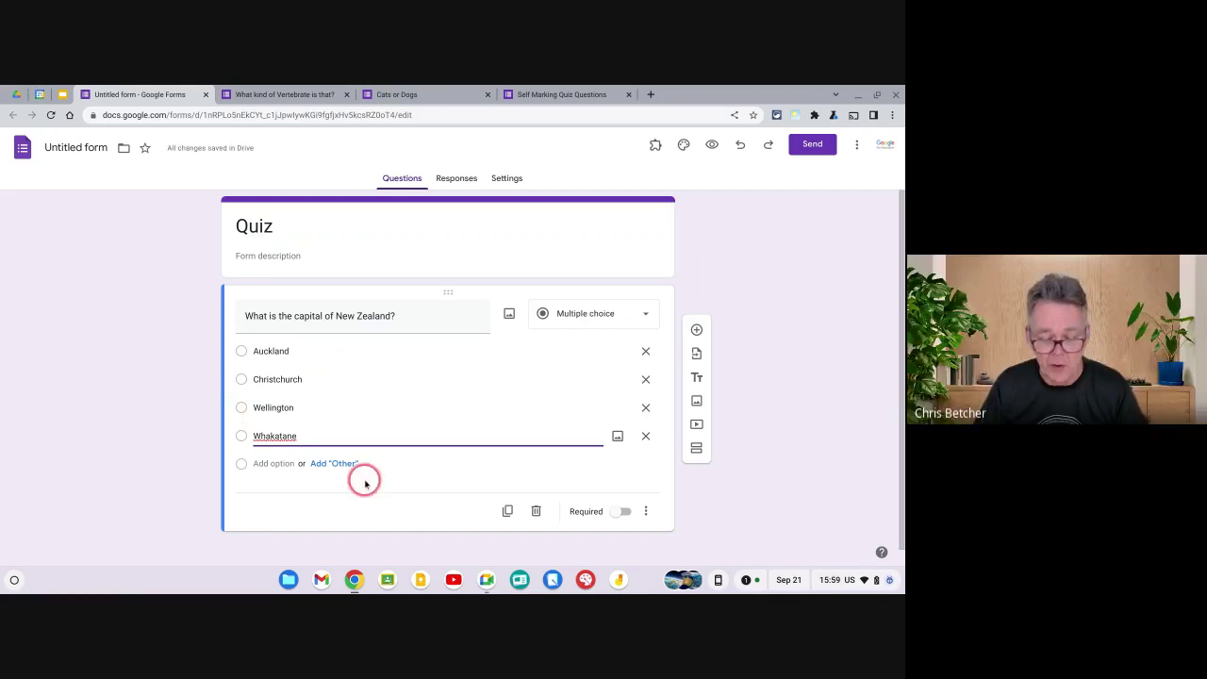
{"action": "left_click", "coordinate": [391, 367]}
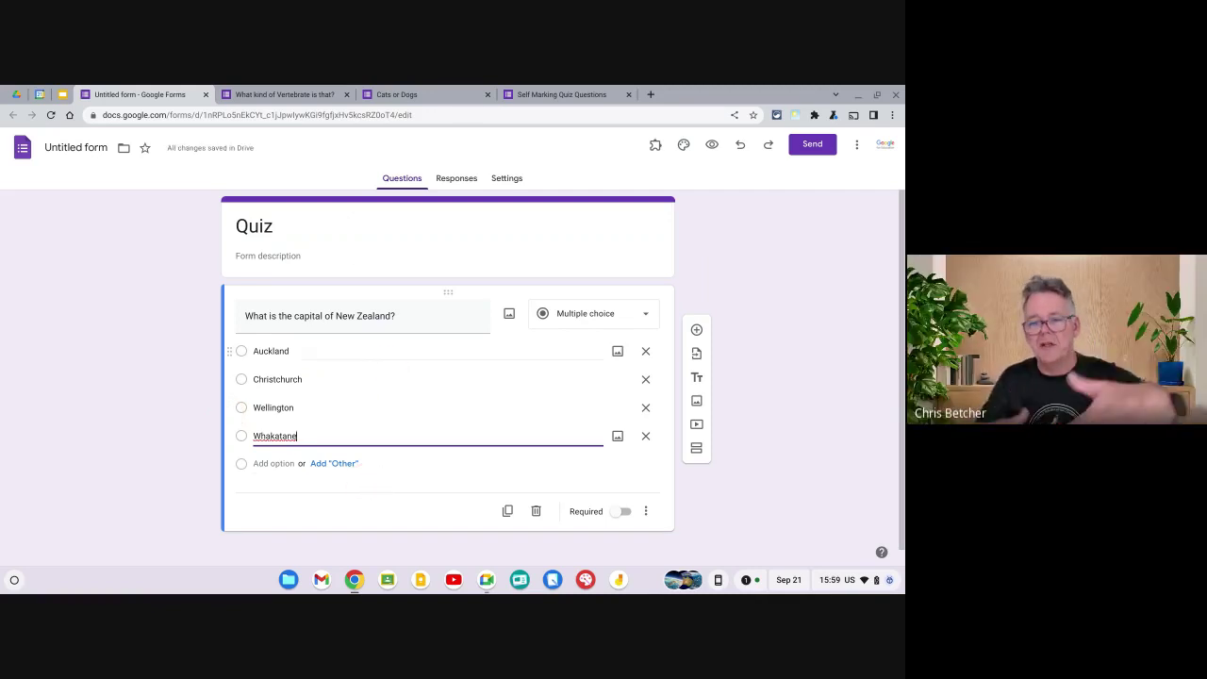
{"action": "left_click", "coordinate": [697, 334]}
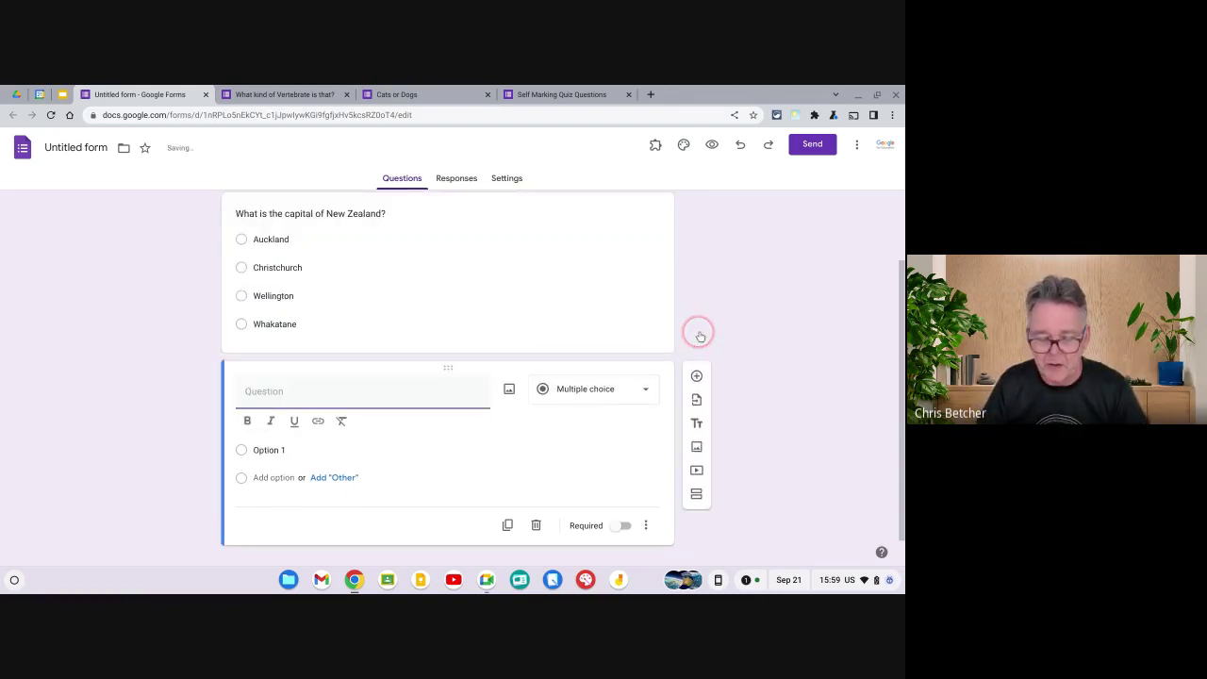
{"action": "left_click", "coordinate": [587, 394]}
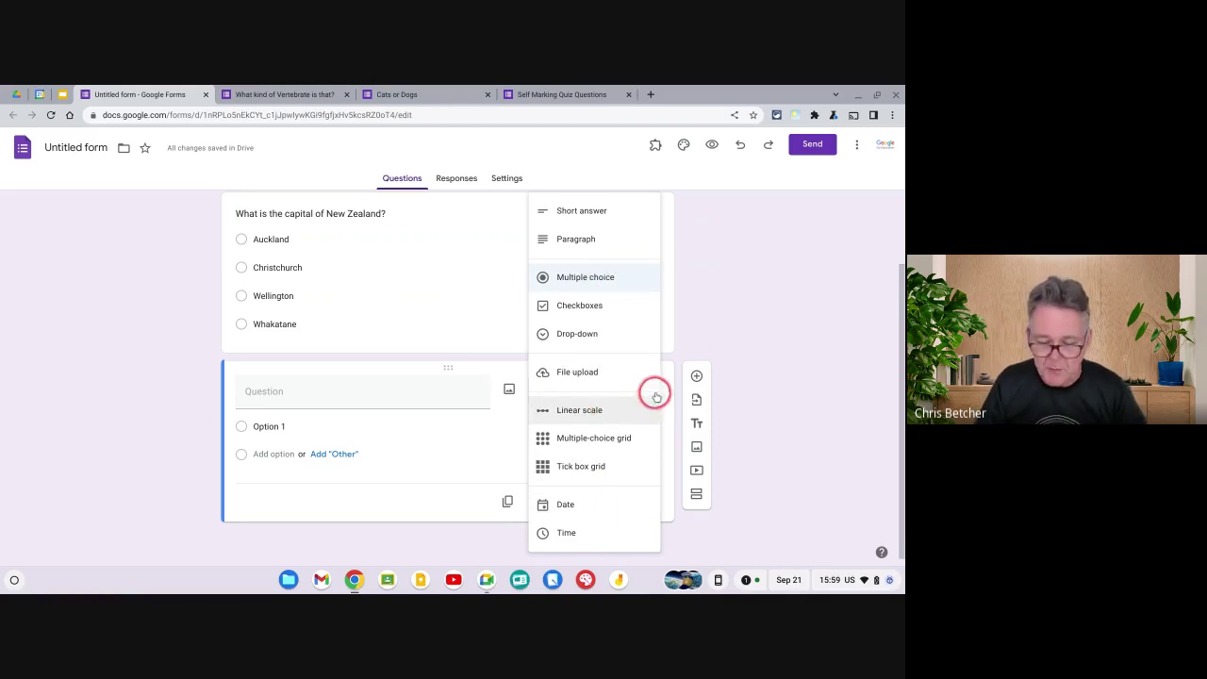
{"action": "left_click", "coordinate": [197, 429]}
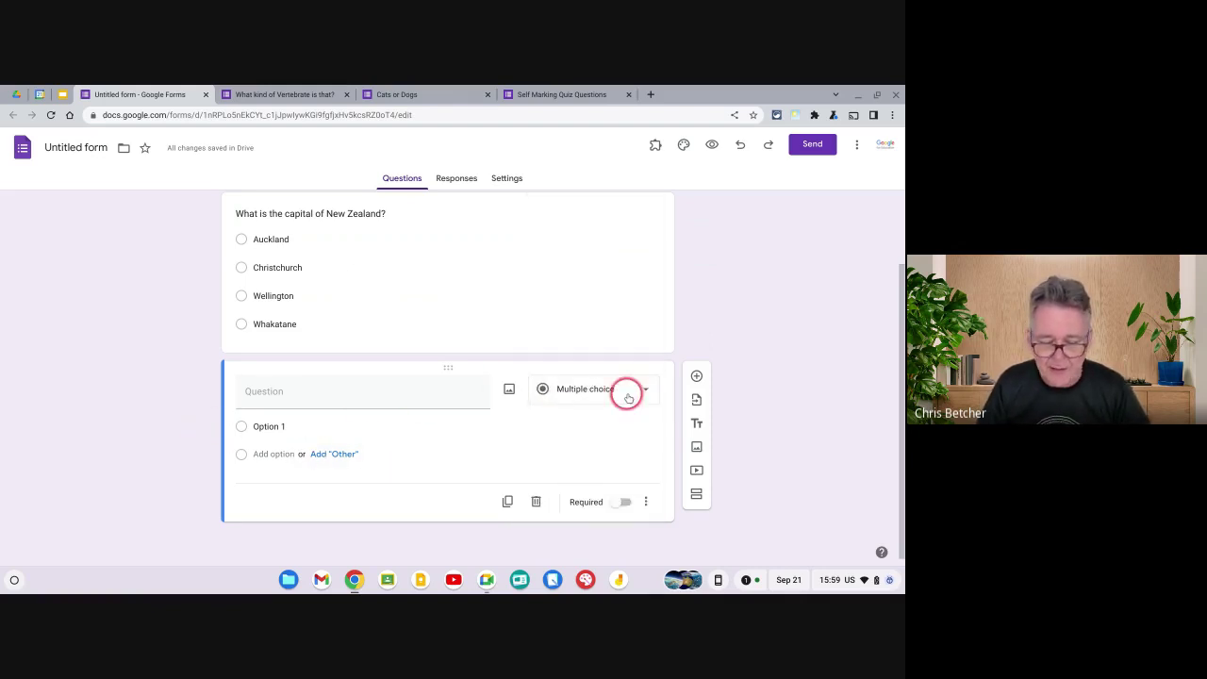
{"action": "left_click", "coordinate": [535, 501]}
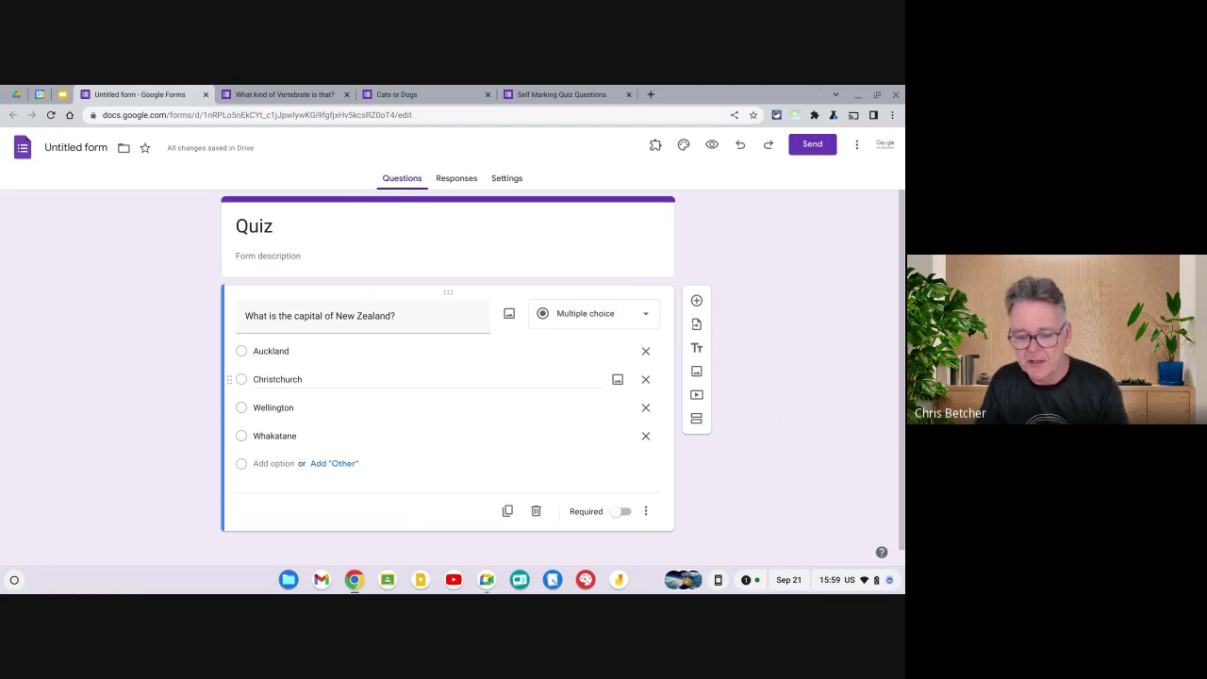
- Turn the form into a quiz in the form settings
{"action": "left_click", "coordinate": [507, 178]}
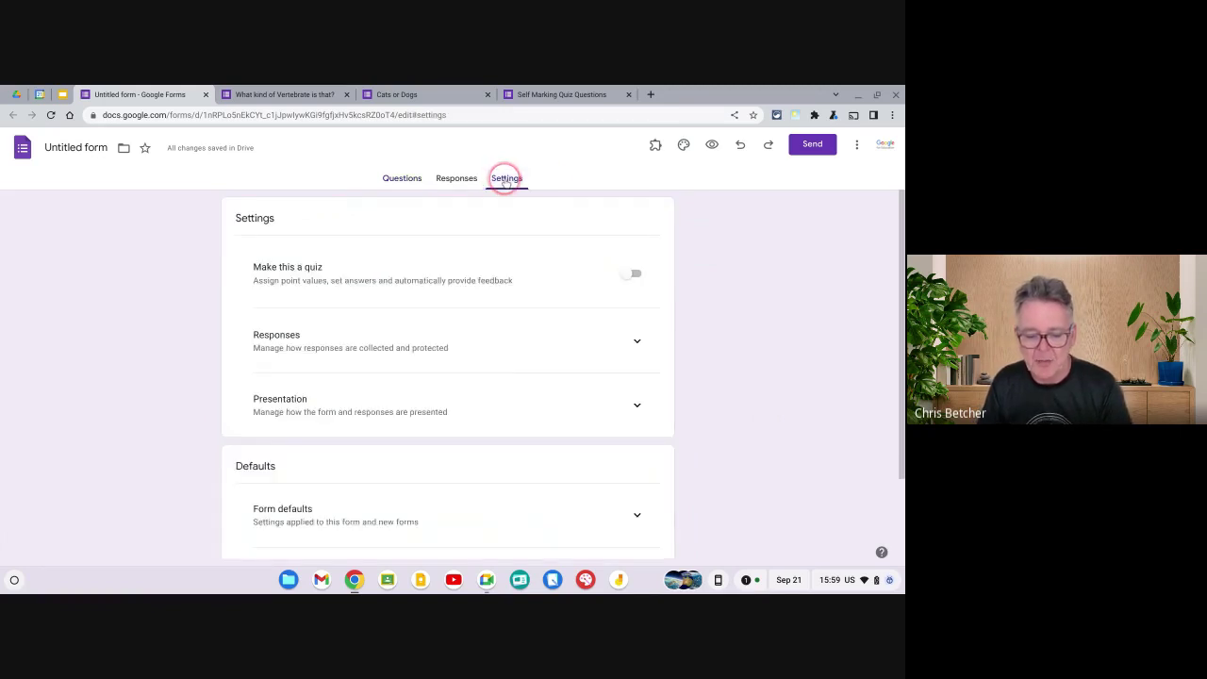
{"action": "left_click", "coordinate": [624, 274]}
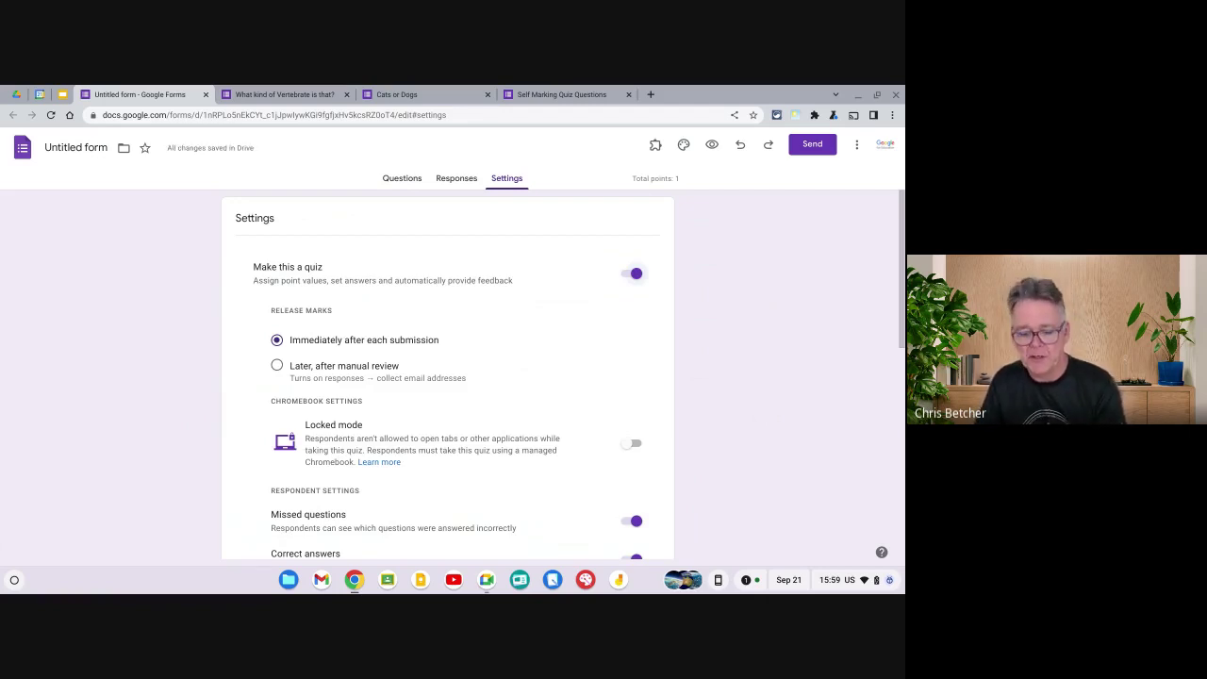
- Review the quiz settings for releasing marks, Chromebook locked mode, what respondents can see and the default question point value
{"action": "scroll", "coordinate": [538, 391], "scroll_direction": "down", "scroll_amount": 1}
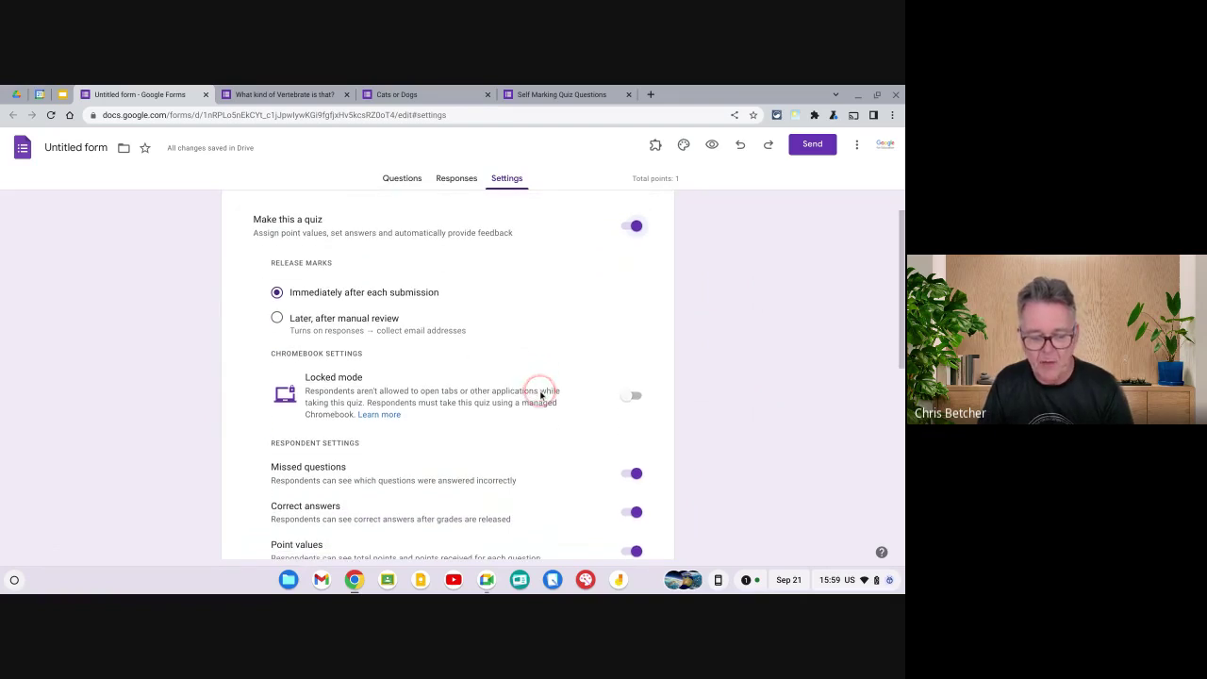
{"action": "scroll", "coordinate": [458, 315], "scroll_direction": "down", "scroll_amount": 2}
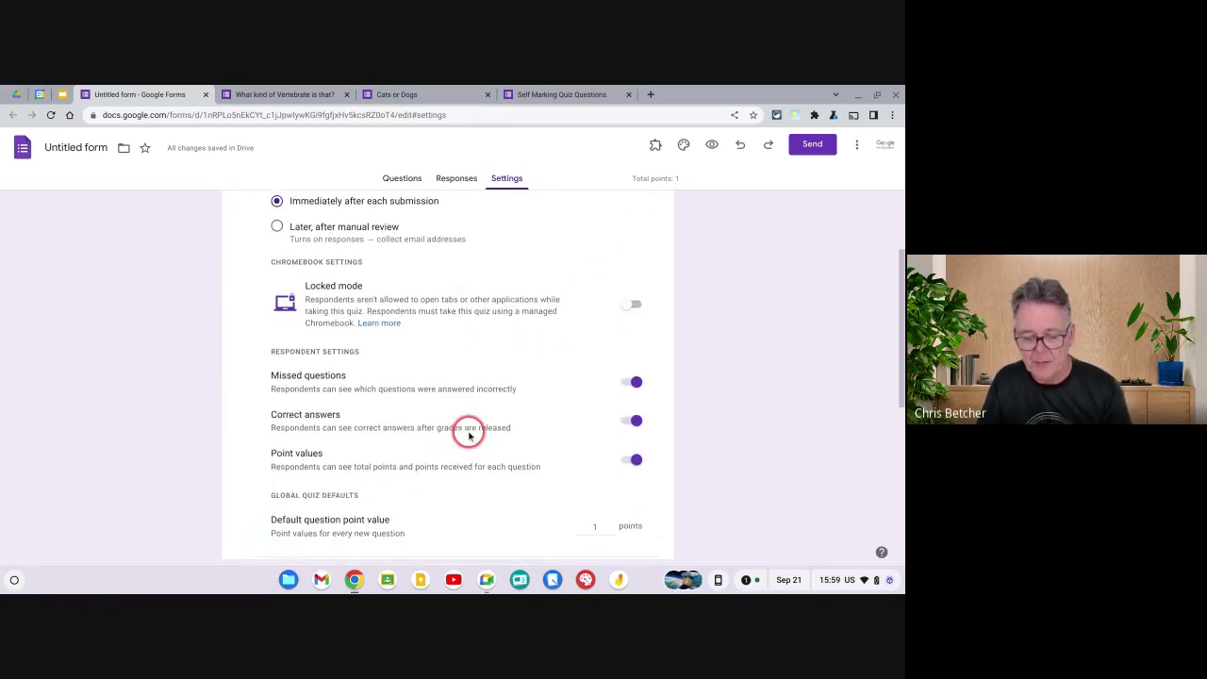
{"action": "scroll", "coordinate": [460, 443], "scroll_direction": "up", "scroll_amount": 1}
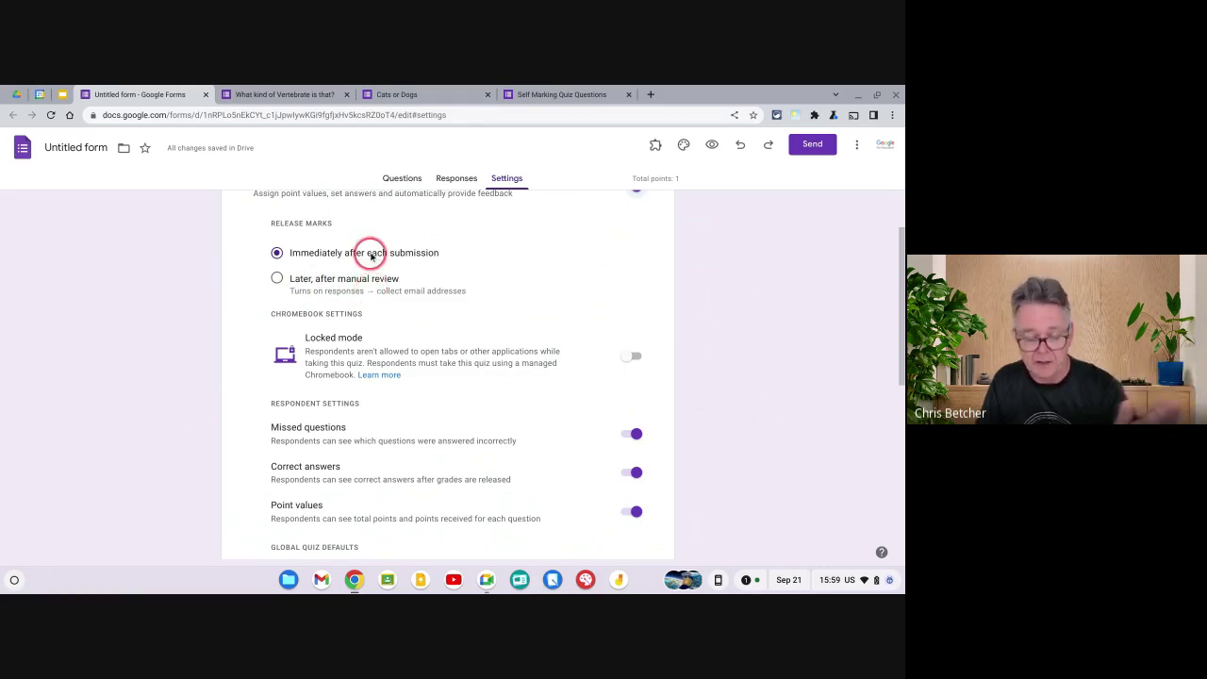
{"action": "scroll", "coordinate": [387, 348], "scroll_direction": "down", "scroll_amount": 1}
{"action": "scroll", "coordinate": [375, 373], "scroll_direction": "down", "scroll_amount": 2}
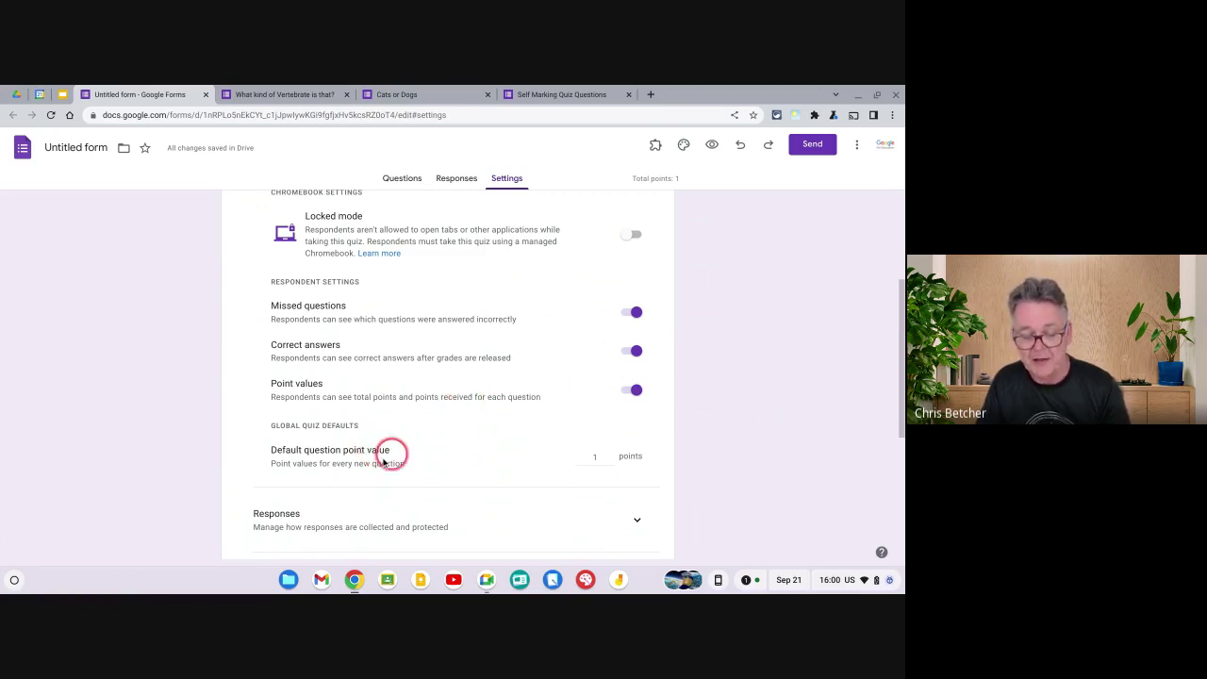
{"action": "scroll", "coordinate": [782, 441], "scroll_direction": "up", "scroll_amount": 2}
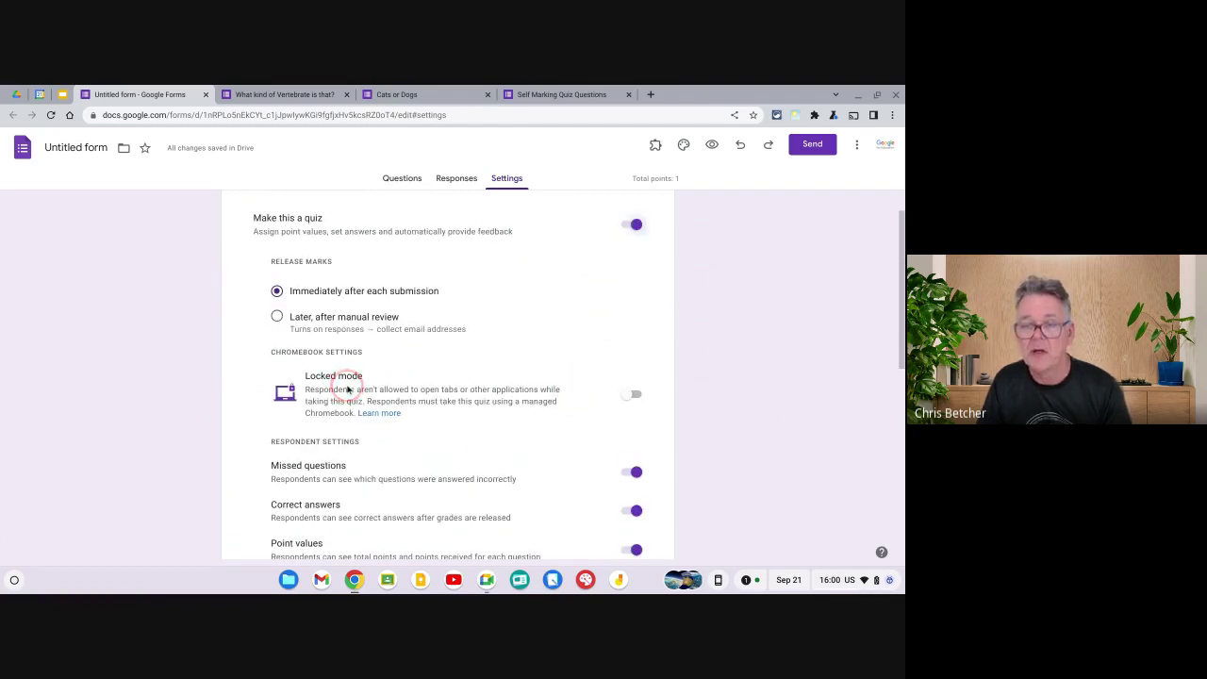
{"action": "scroll", "coordinate": [347, 389], "scroll_direction": "down", "scroll_amount": 1}
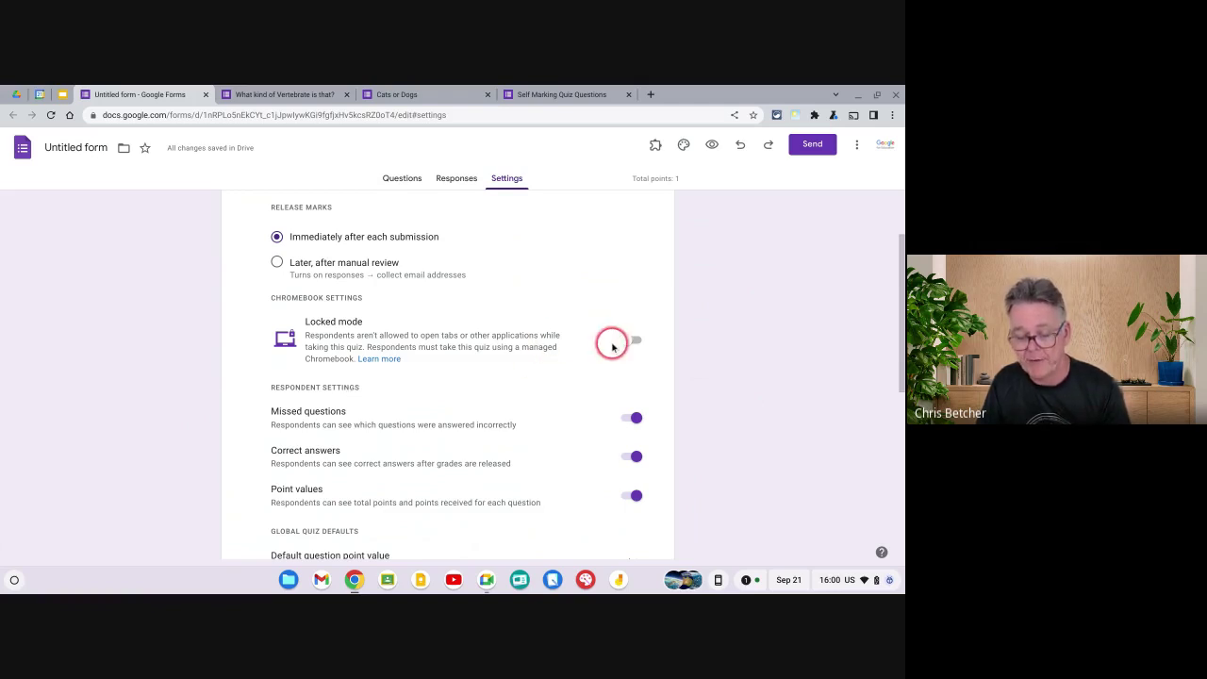
- Try enabling Locked mode in the quiz's Chromebook settings
{"action": "left_click", "coordinate": [630, 341]}
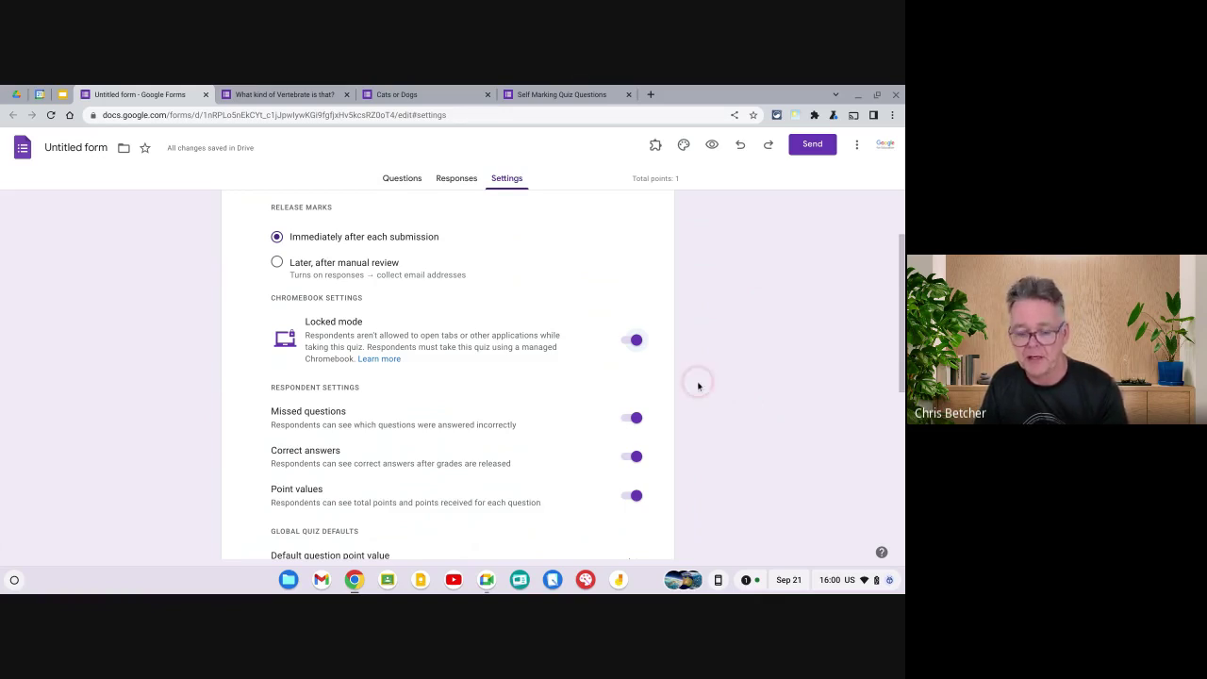
{"action": "left_click", "coordinate": [653, 346]}
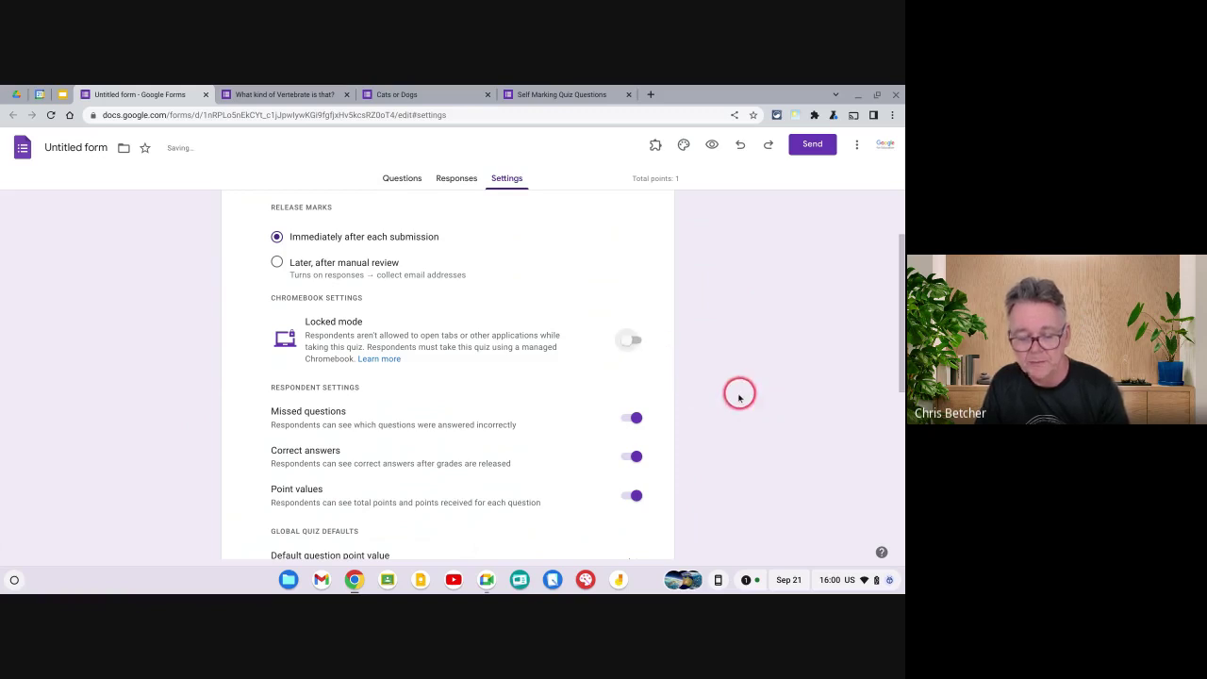
{"action": "scroll", "coordinate": [739, 396], "scroll_direction": "up", "scroll_amount": 2}
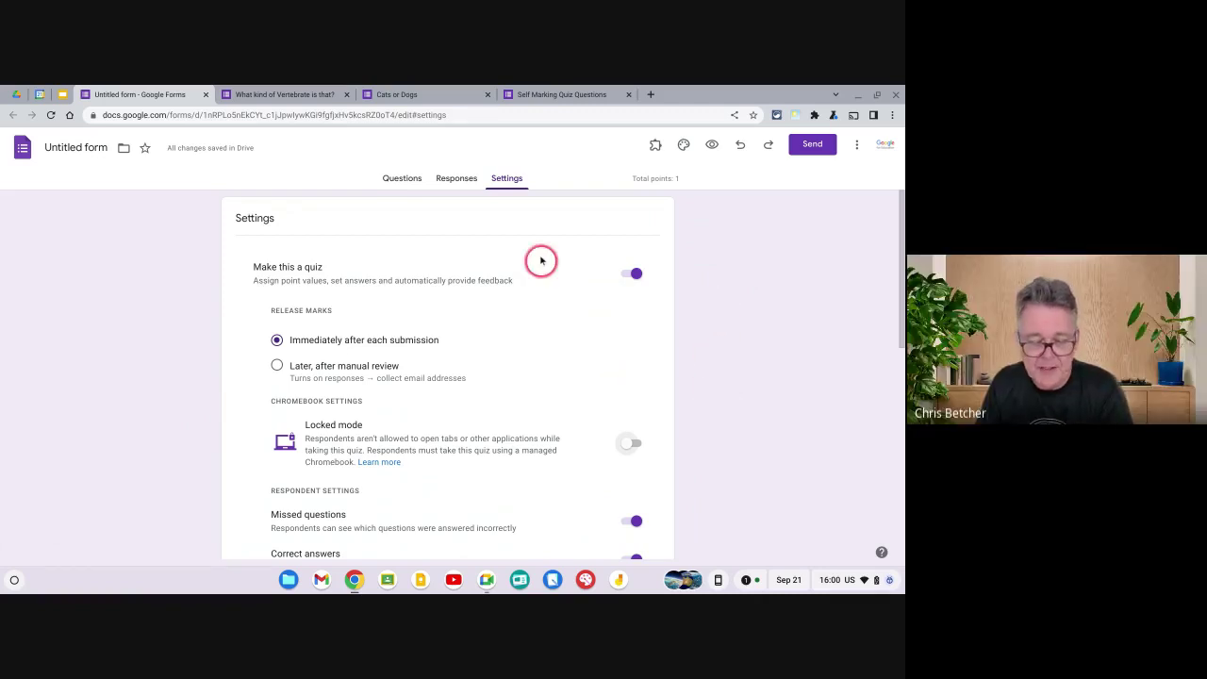
- Set Collect email addresses to Do not collect in the form's response settings
{"action": "left_click", "coordinate": [465, 184]}
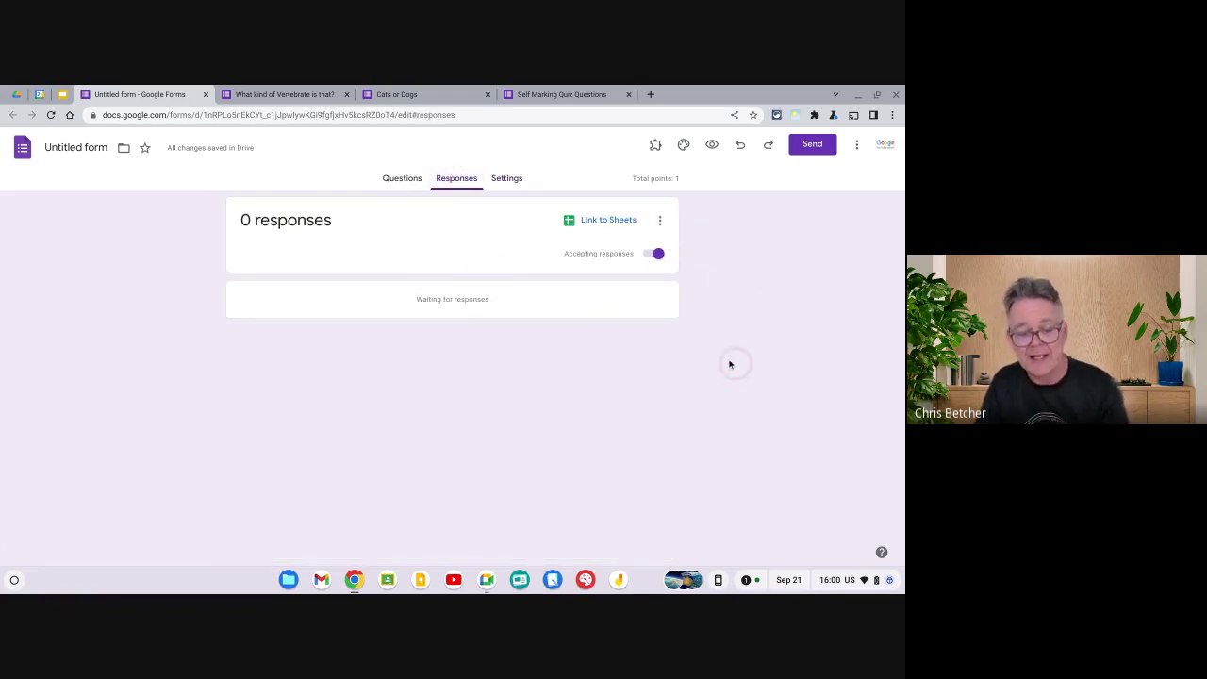
{"action": "left_click", "coordinate": [507, 180]}
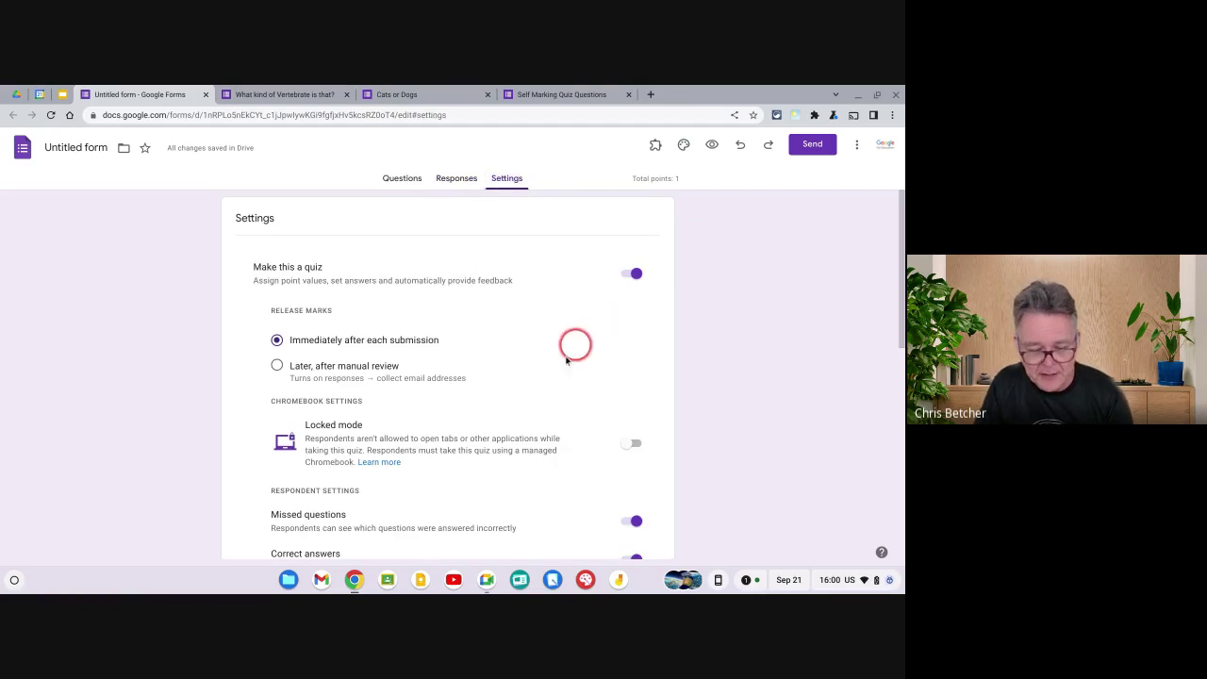
{"action": "scroll", "coordinate": [560, 358], "scroll_direction": "down", "scroll_amount": 5}
{"action": "scroll", "coordinate": [452, 298], "scroll_direction": "up", "scroll_amount": 2}
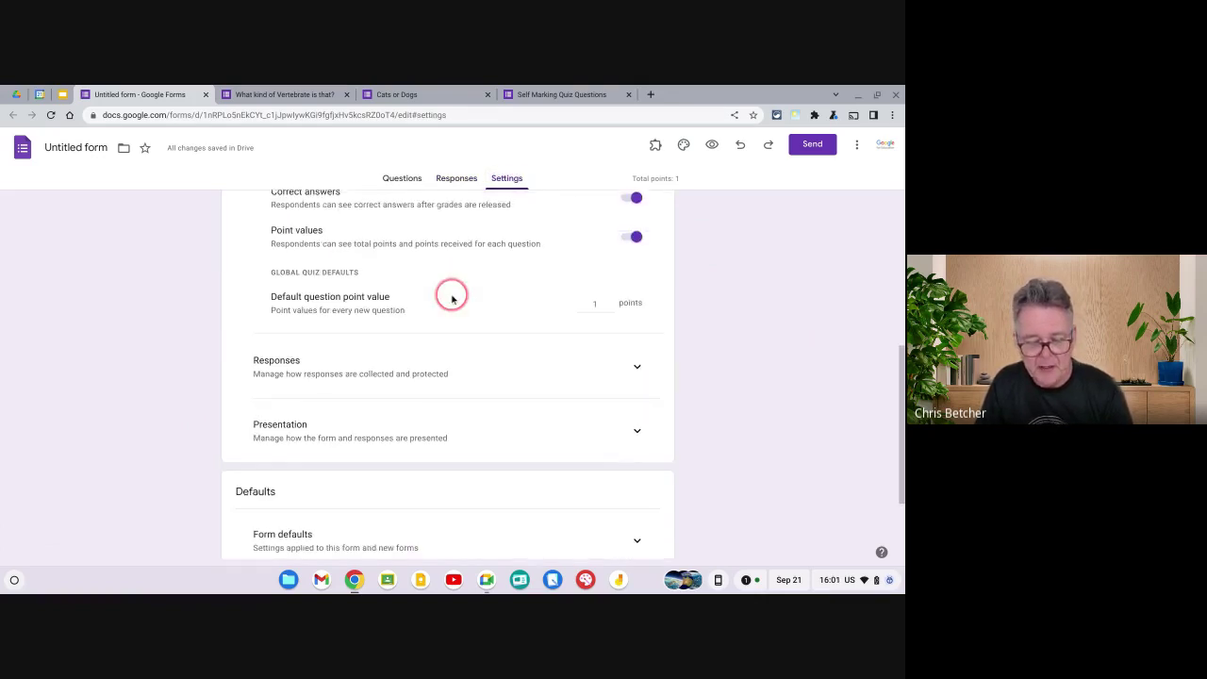
{"action": "left_click", "coordinate": [638, 368]}
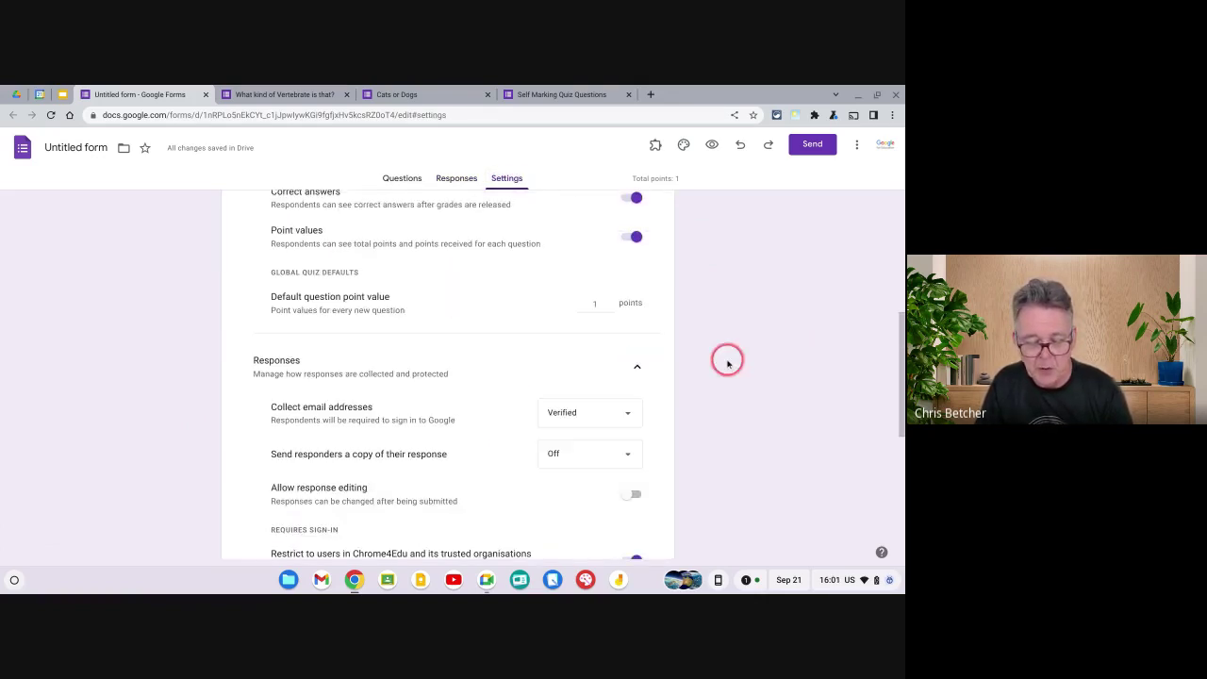
{"action": "scroll", "coordinate": [724, 358], "scroll_direction": "down", "scroll_amount": 2}
{"action": "scroll", "coordinate": [628, 329], "scroll_direction": "up", "scroll_amount": 1}
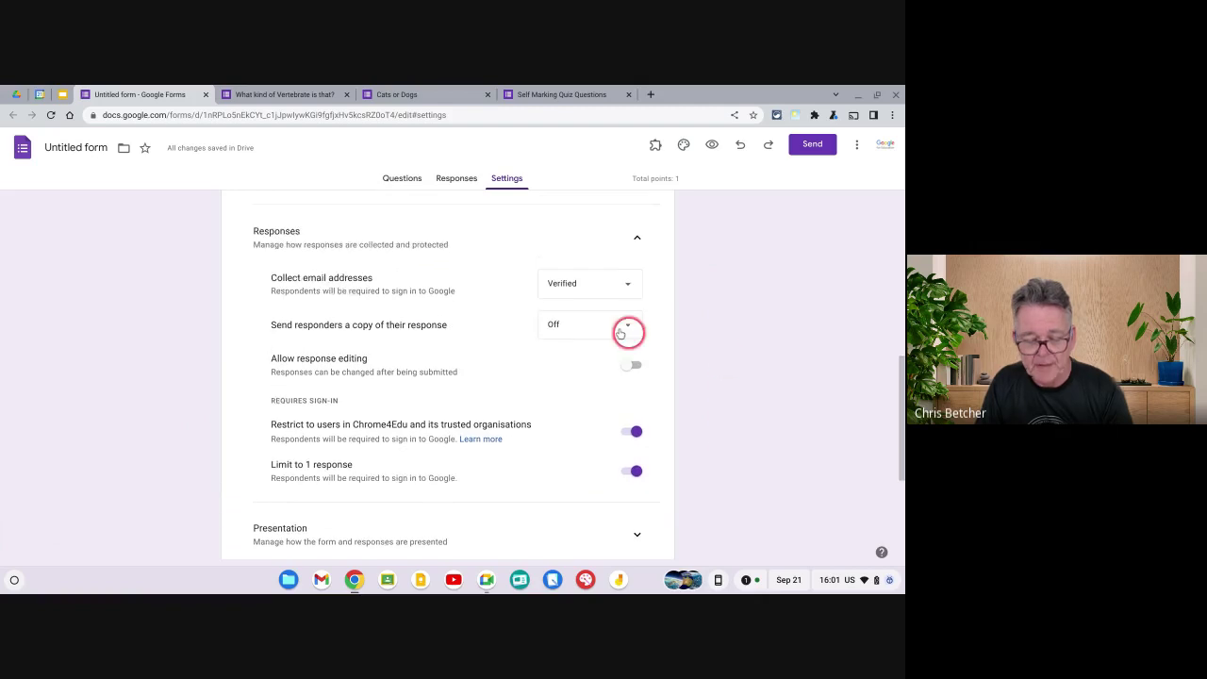
{"action": "left_click", "coordinate": [573, 281]}
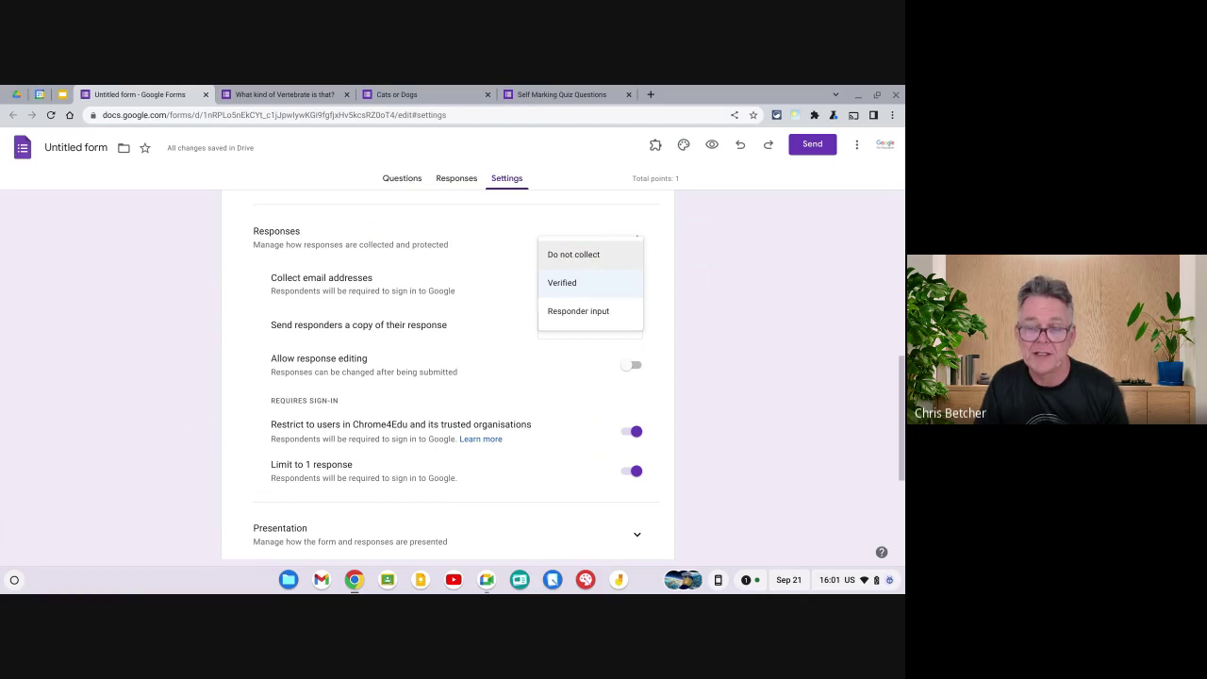
{"action": "left_click", "coordinate": [585, 312]}
{"action": "left_click", "coordinate": [587, 281]}
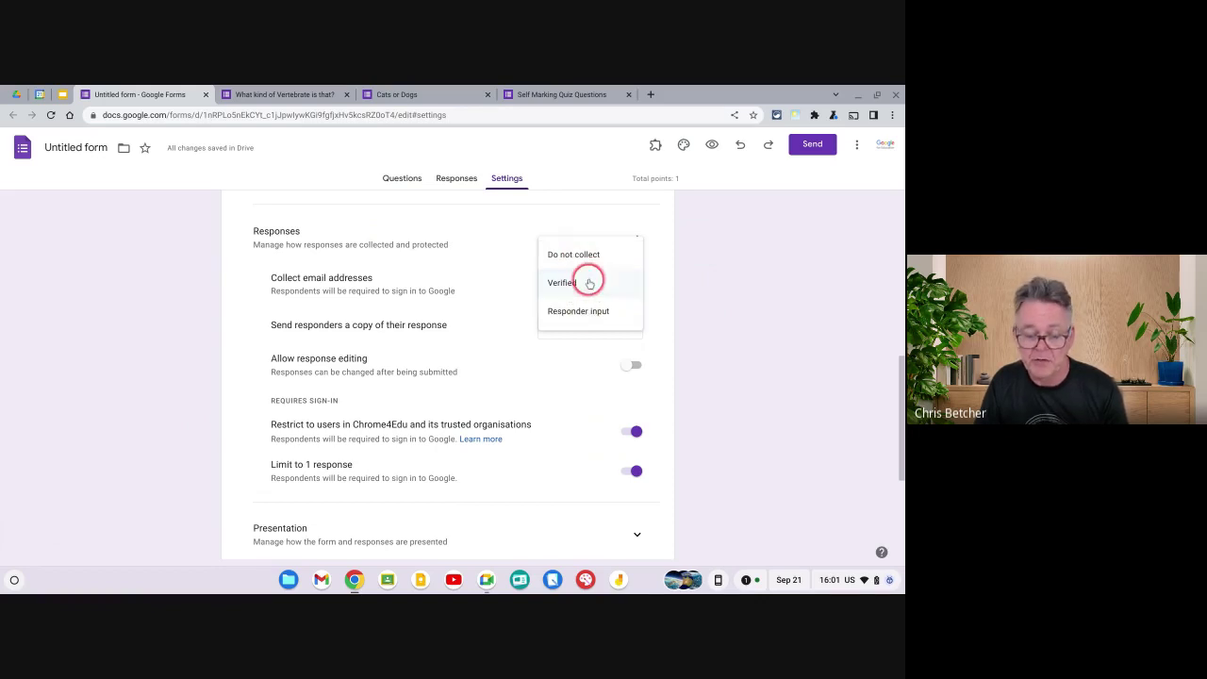
{"action": "left_click", "coordinate": [586, 315]}
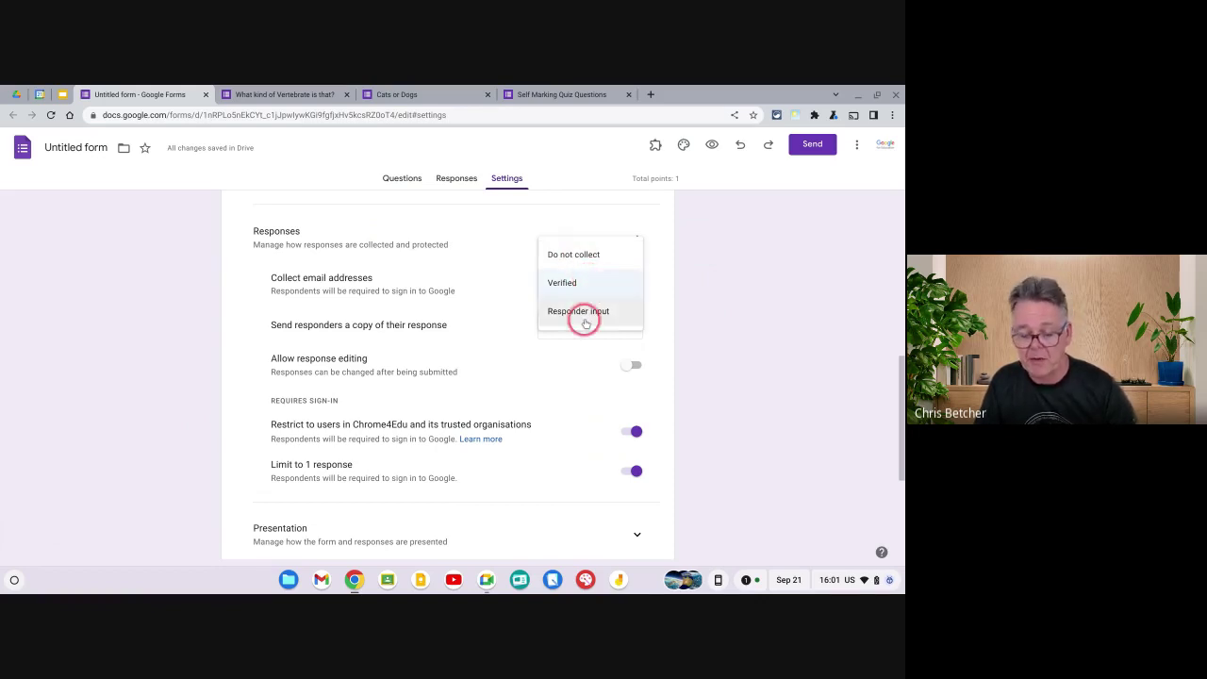
{"action": "left_click", "coordinate": [594, 289]}
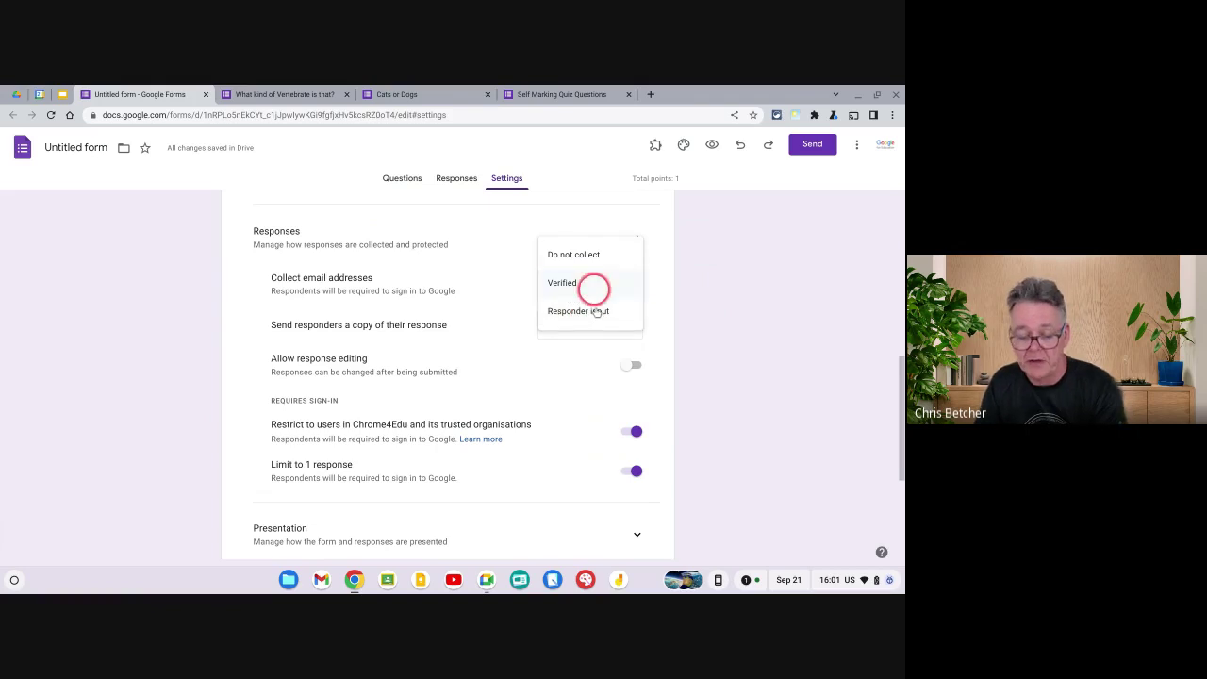
{"action": "left_click", "coordinate": [594, 253]}
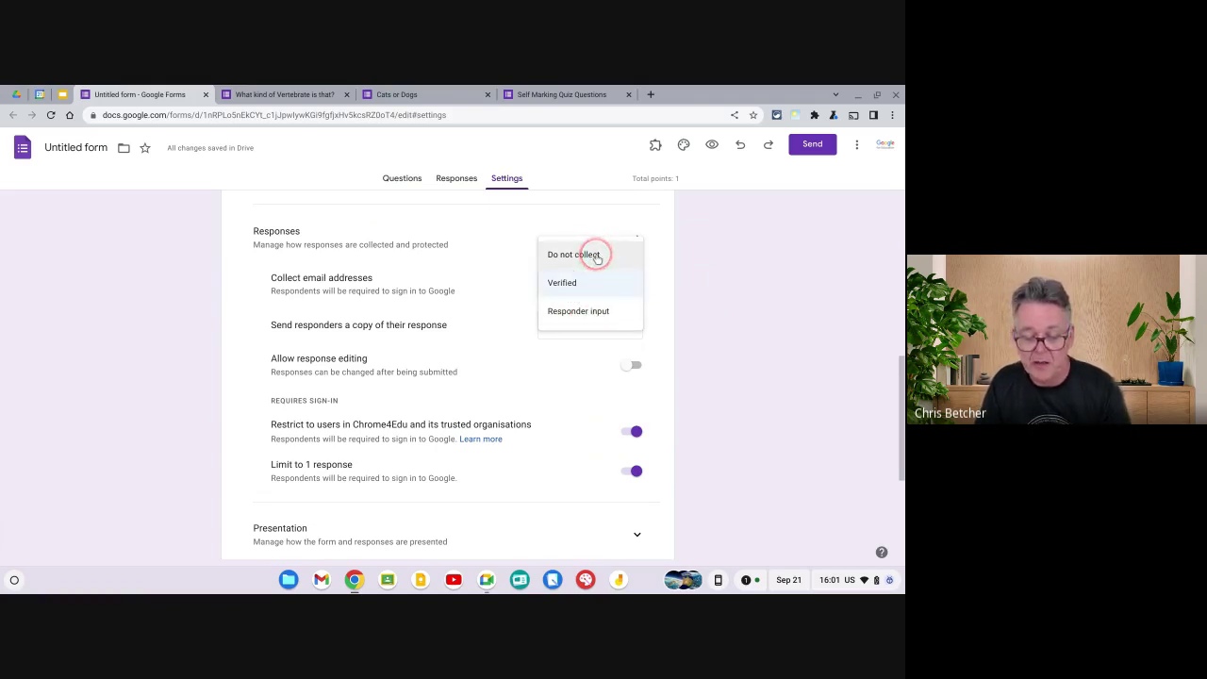
{"action": "left_click", "coordinate": [597, 257]}
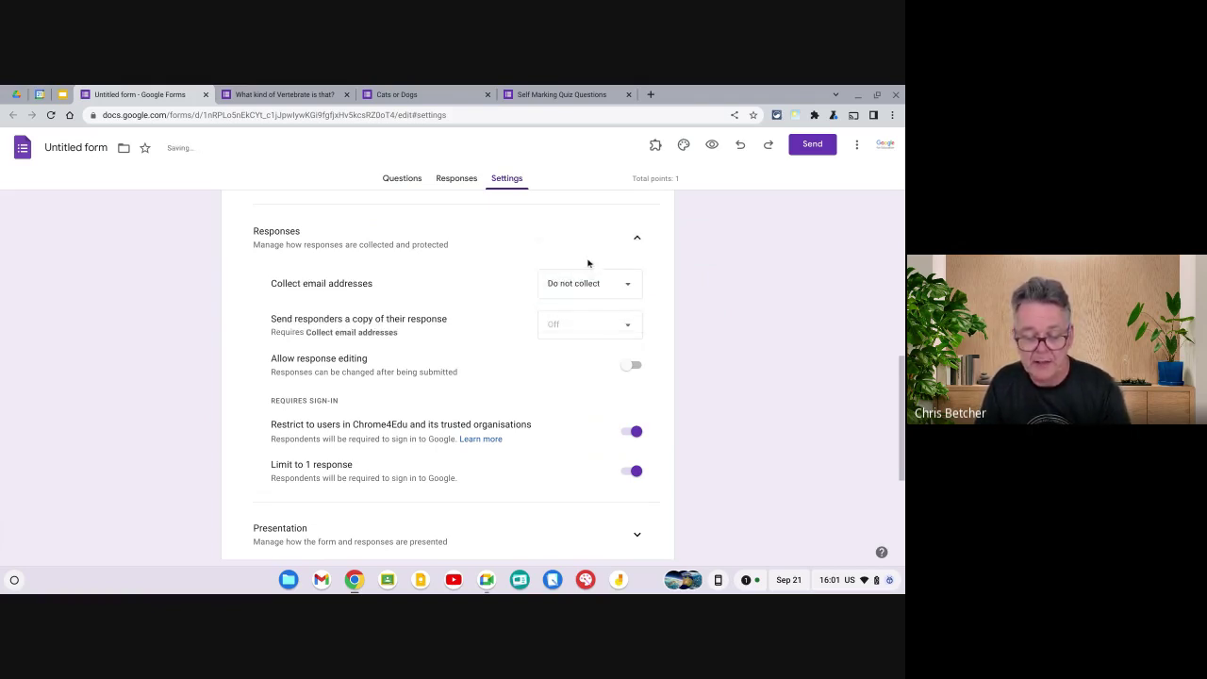
- Turn off both the restriction to users in Chrome4Edu and its trusted organisations and the limit to 1 response
{"action": "scroll", "coordinate": [396, 386], "scroll_direction": "down", "scroll_amount": 1}
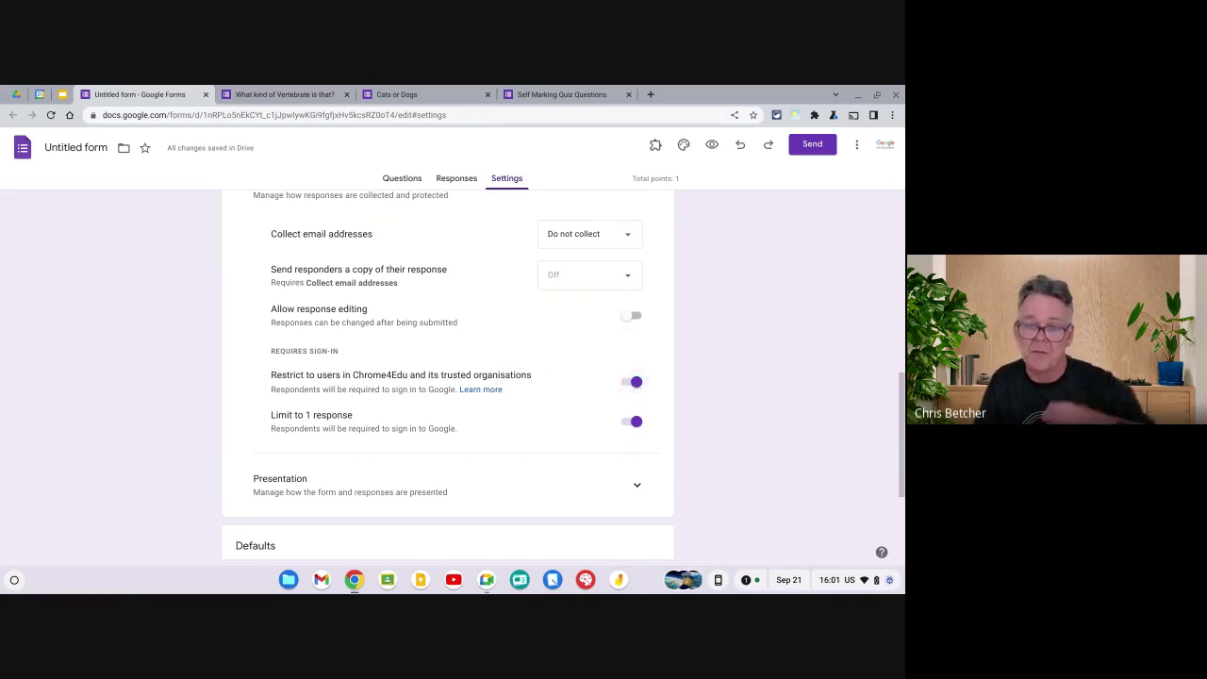
{"action": "left_click", "coordinate": [635, 382]}
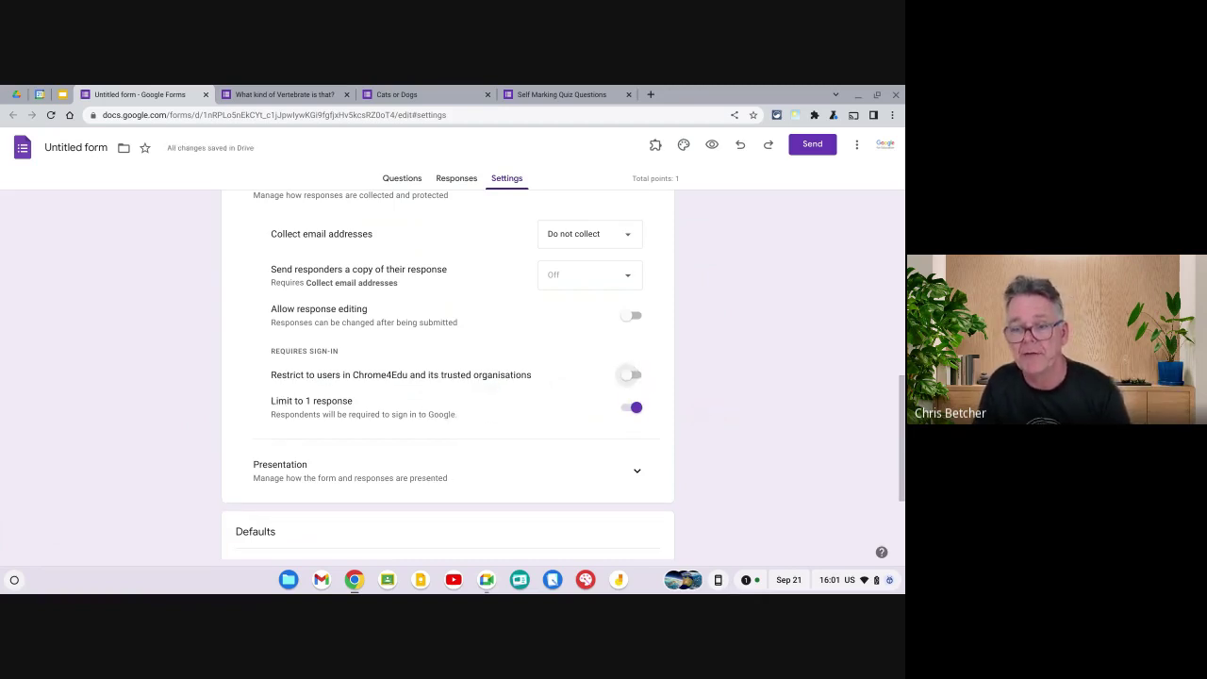
{"action": "left_click", "coordinate": [629, 375]}
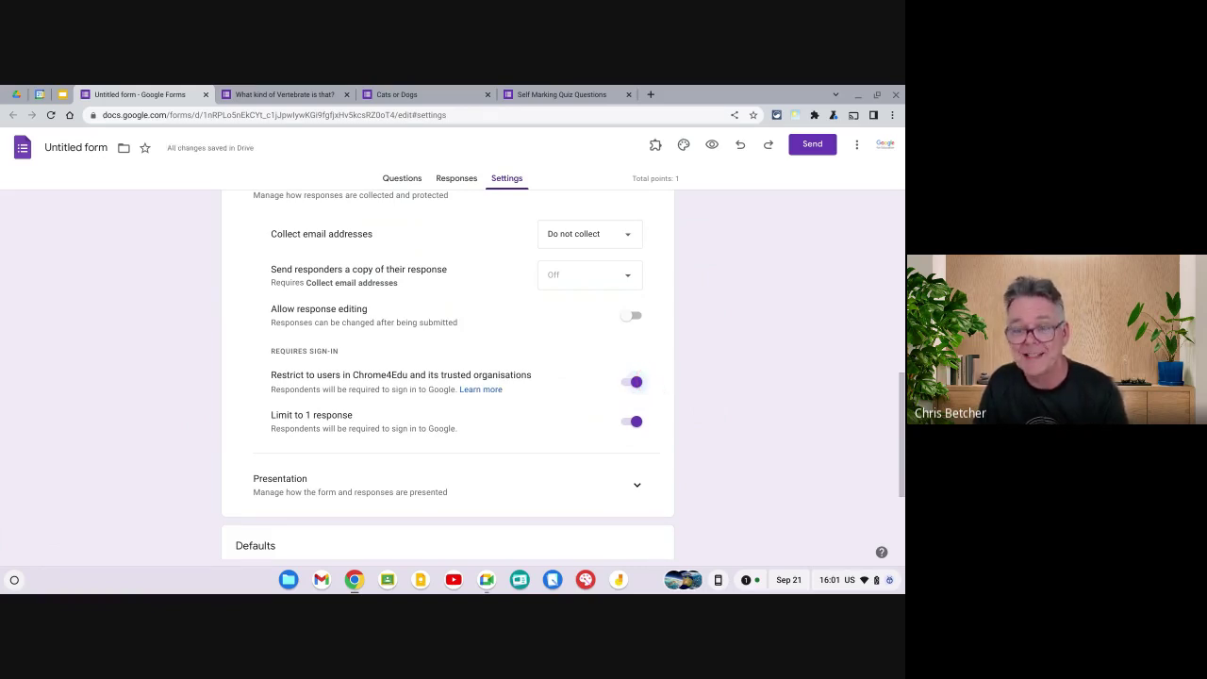
{"action": "left_click", "coordinate": [633, 381]}
{"action": "left_click", "coordinate": [695, 393]}
{"action": "left_click", "coordinate": [644, 408]}
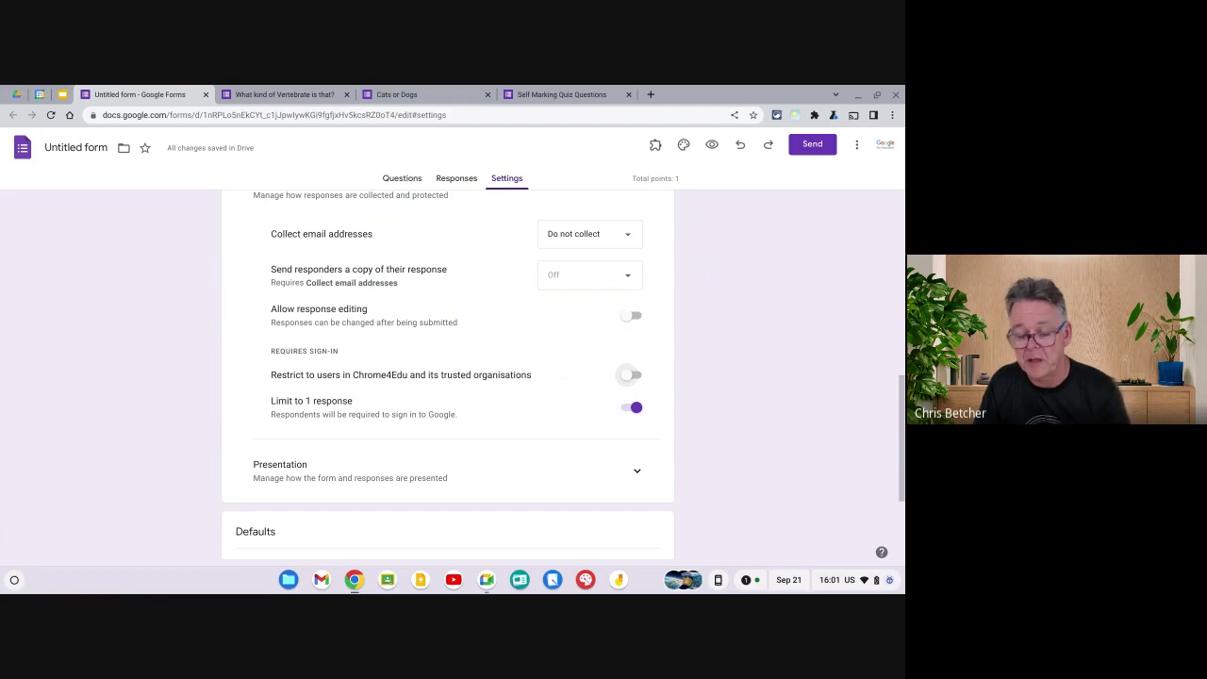
{"action": "left_click", "coordinate": [629, 407]}
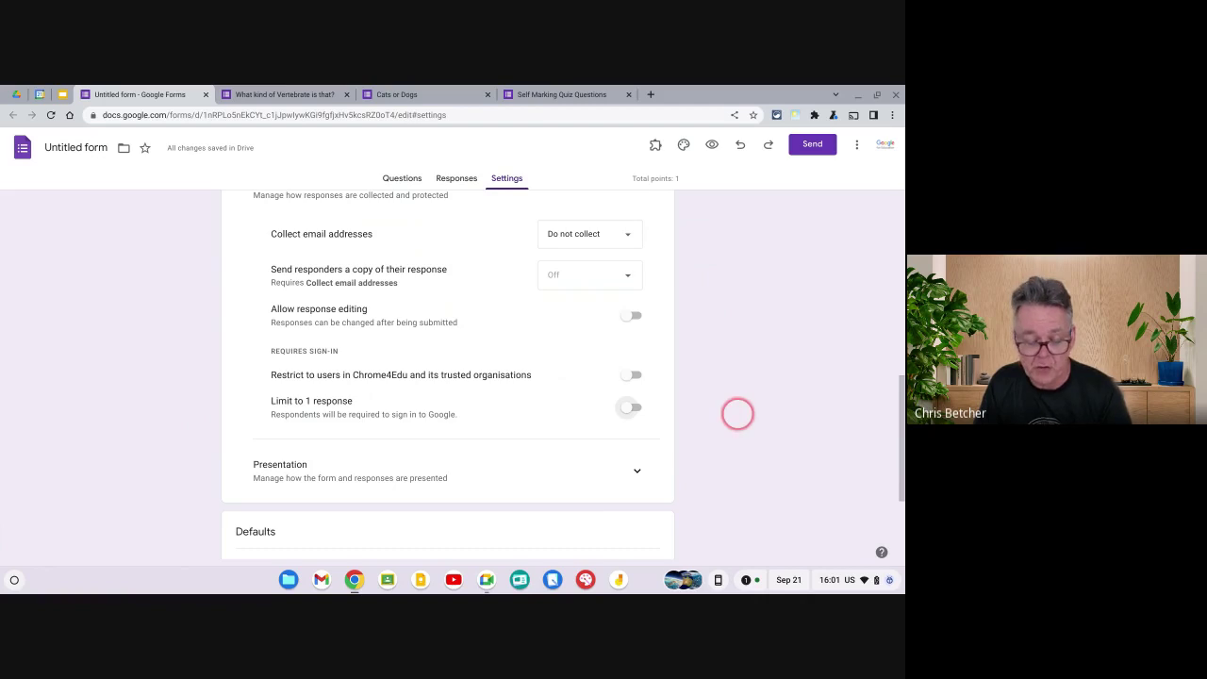
- Change the confirmation message in the presentation settings to "You're a legend" and save it
{"action": "scroll", "coordinate": [737, 414], "scroll_direction": "down", "scroll_amount": 3}
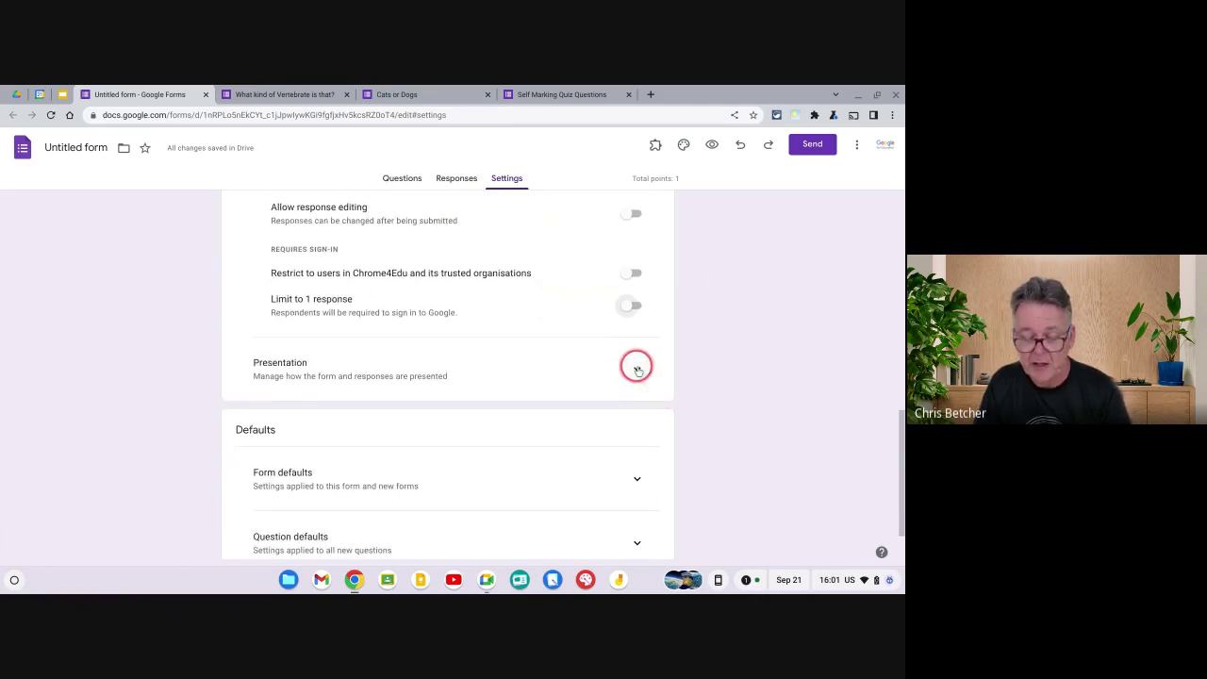
{"action": "left_click", "coordinate": [636, 374]}
{"action": "scroll", "coordinate": [721, 385], "scroll_direction": "down", "scroll_amount": 3}
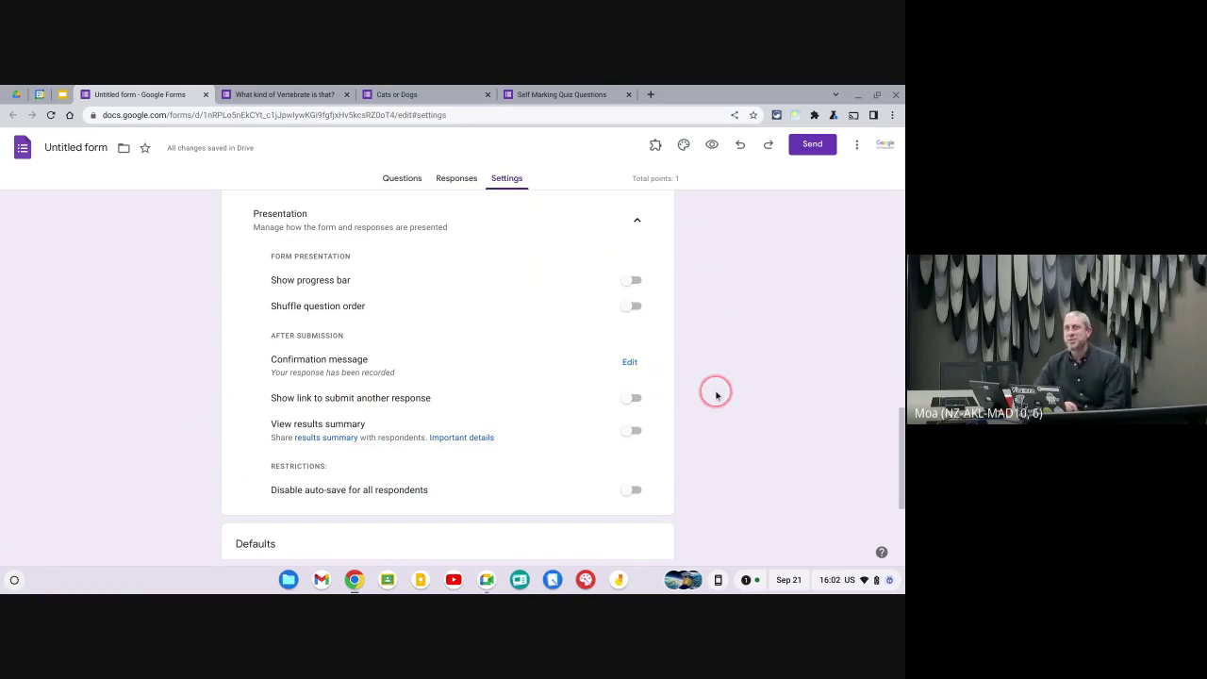
{"action": "scroll", "coordinate": [715, 395], "scroll_direction": "up", "scroll_amount": 1}
{"action": "scroll", "coordinate": [715, 395], "scroll_direction": "down", "scroll_amount": 1}
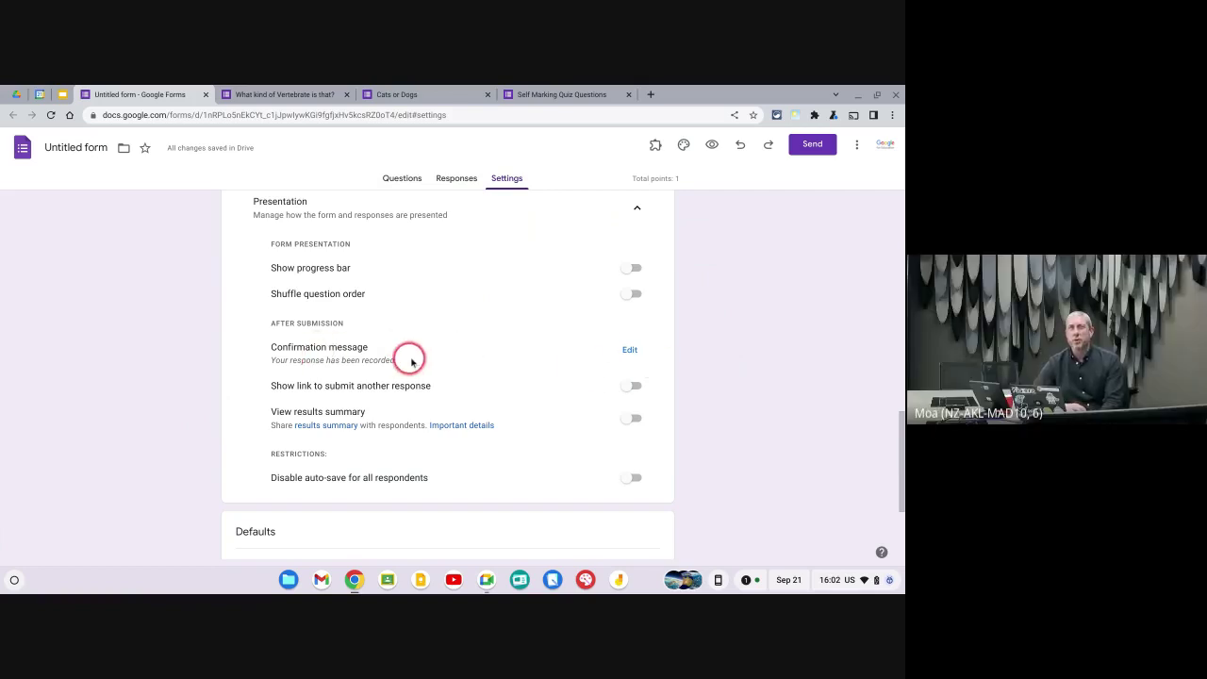
{"action": "left_click", "coordinate": [628, 350]}
{"action": "left_click_drag", "start_coordinate": [467, 354], "coordinate": [271, 361]}
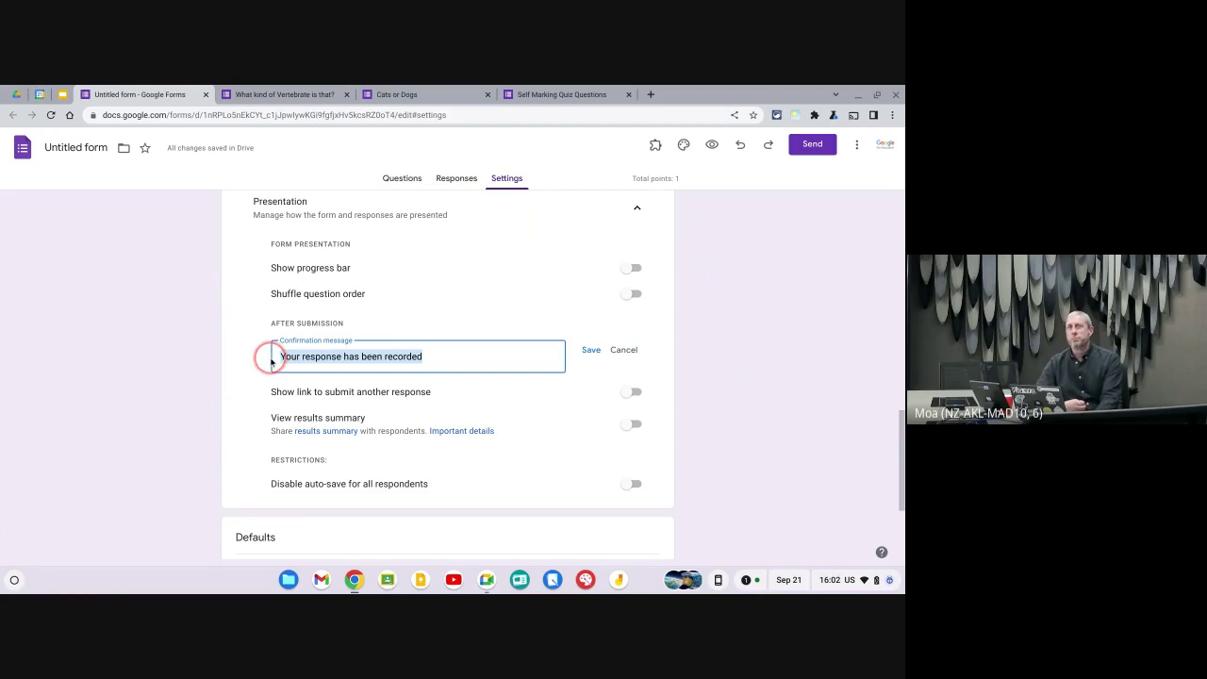
{"action": "type", "text": "You're a legend"}
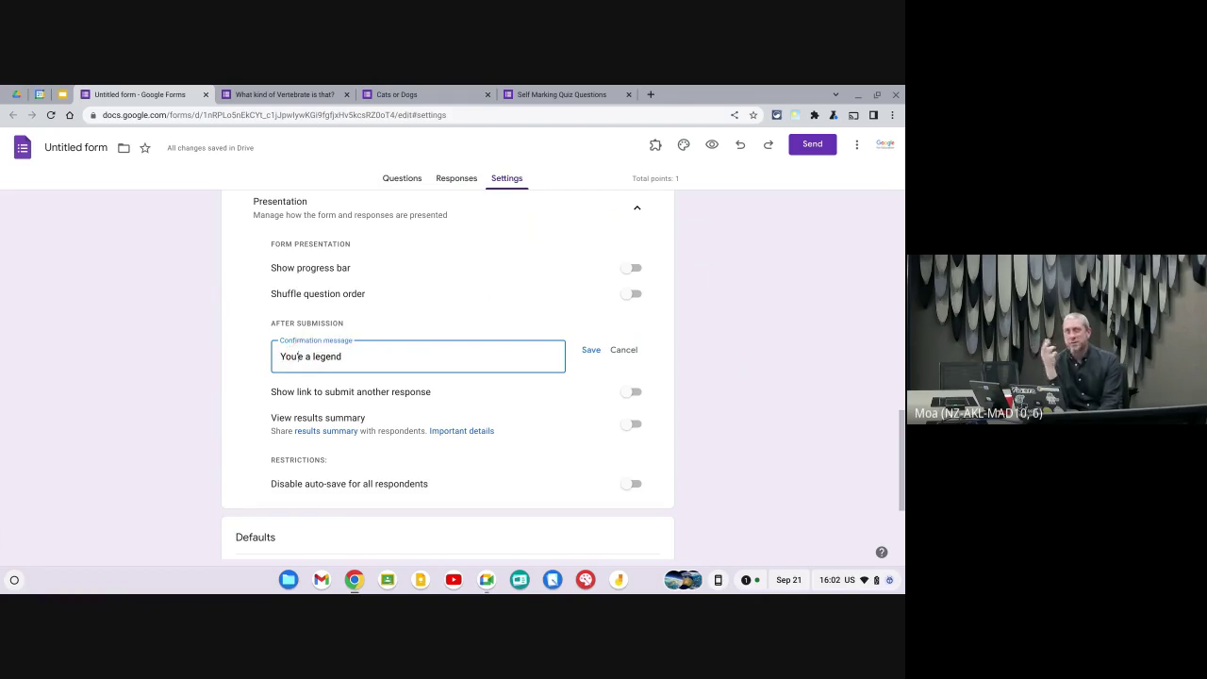
{"action": "left_click", "coordinate": [593, 349]}
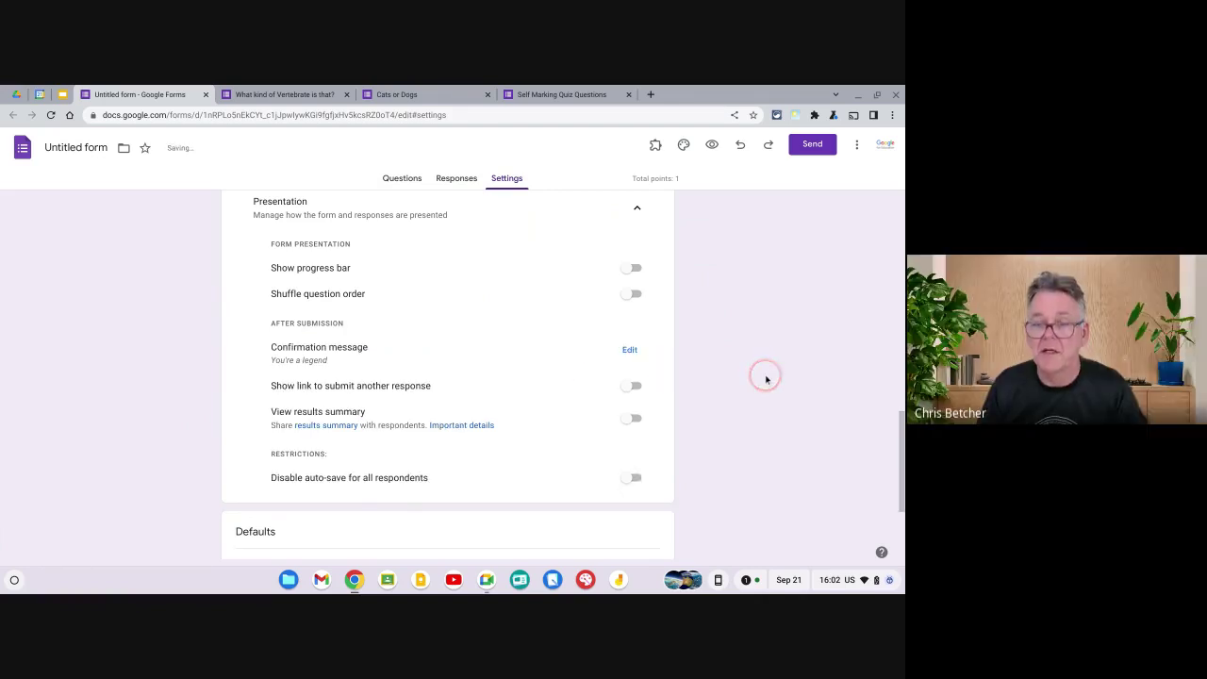
{"action": "left_click", "coordinate": [722, 396]}
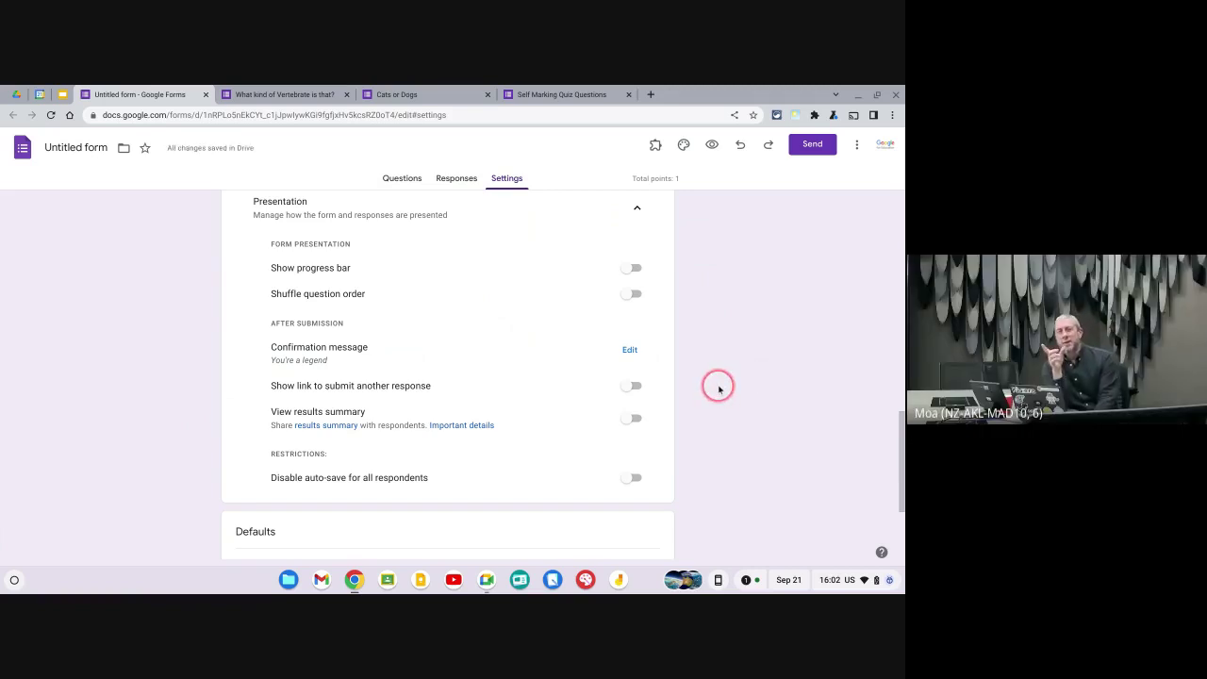
{"action": "left_click", "coordinate": [725, 378]}
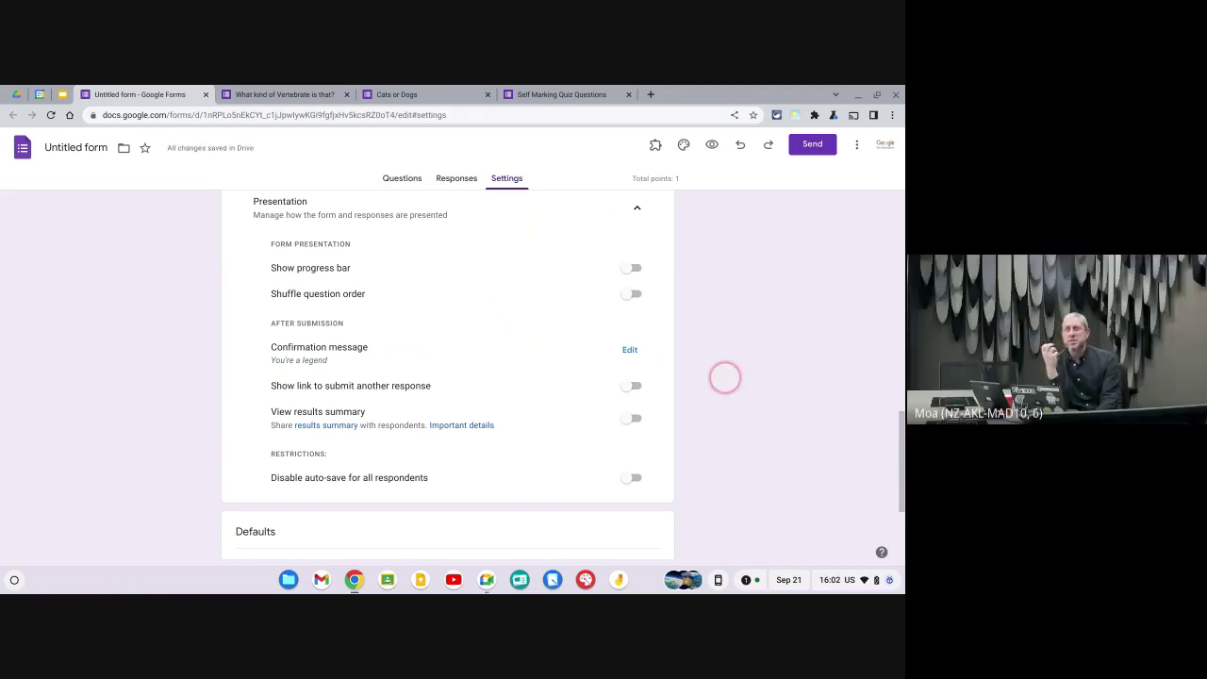
- Review the form and question defaults, the respondent settings and the options for releasing marks
{"action": "scroll", "coordinate": [725, 378], "scroll_direction": "down", "scroll_amount": 3}
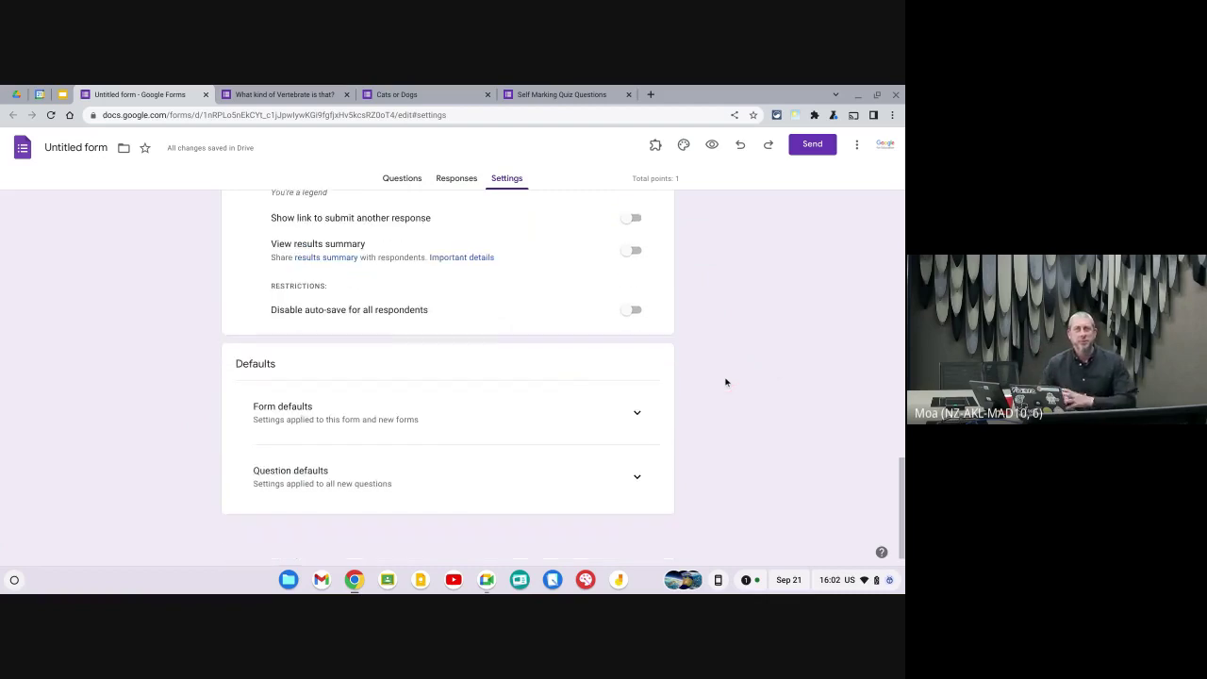
{"action": "left_click", "coordinate": [584, 424]}
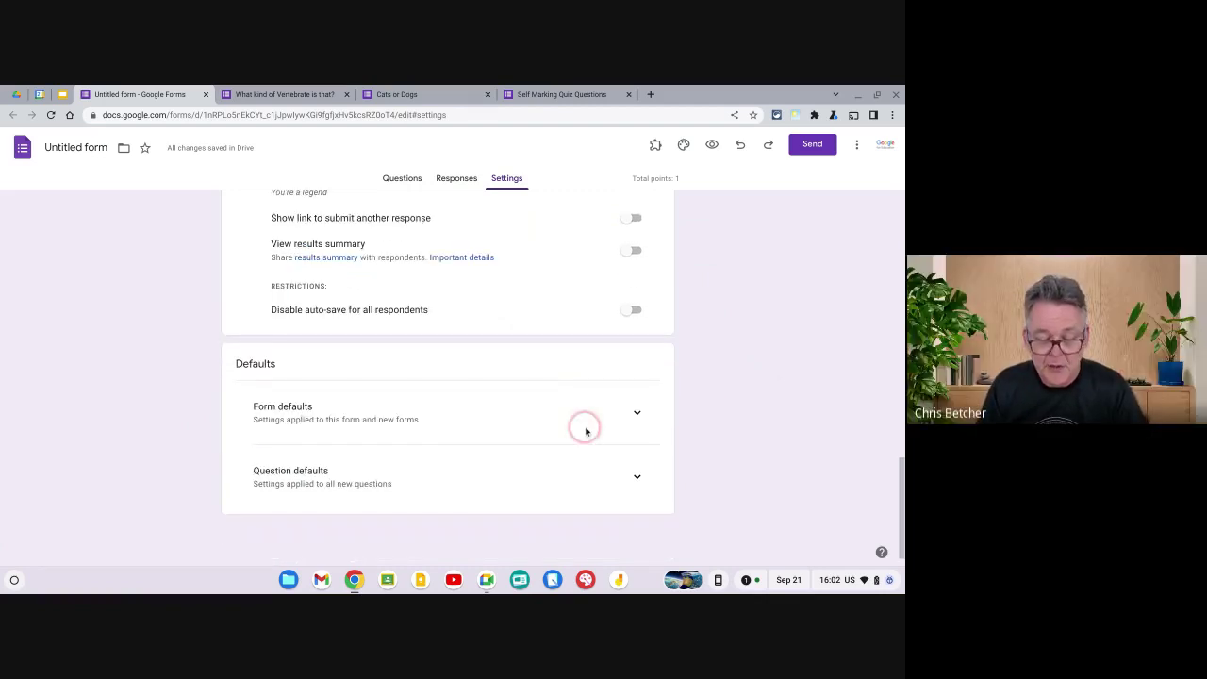
{"action": "scroll", "coordinate": [576, 418], "scroll_direction": "up", "scroll_amount": 10}
{"action": "left_click", "coordinate": [565, 315]}
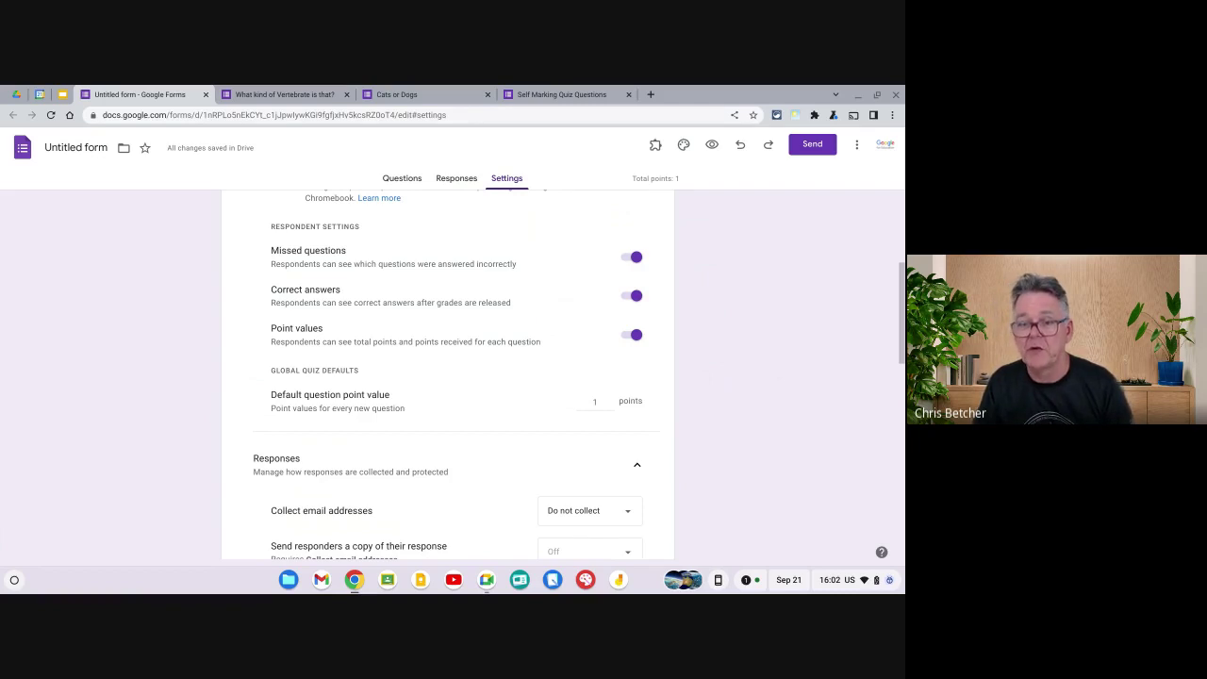
{"action": "left_click", "coordinate": [570, 326]}
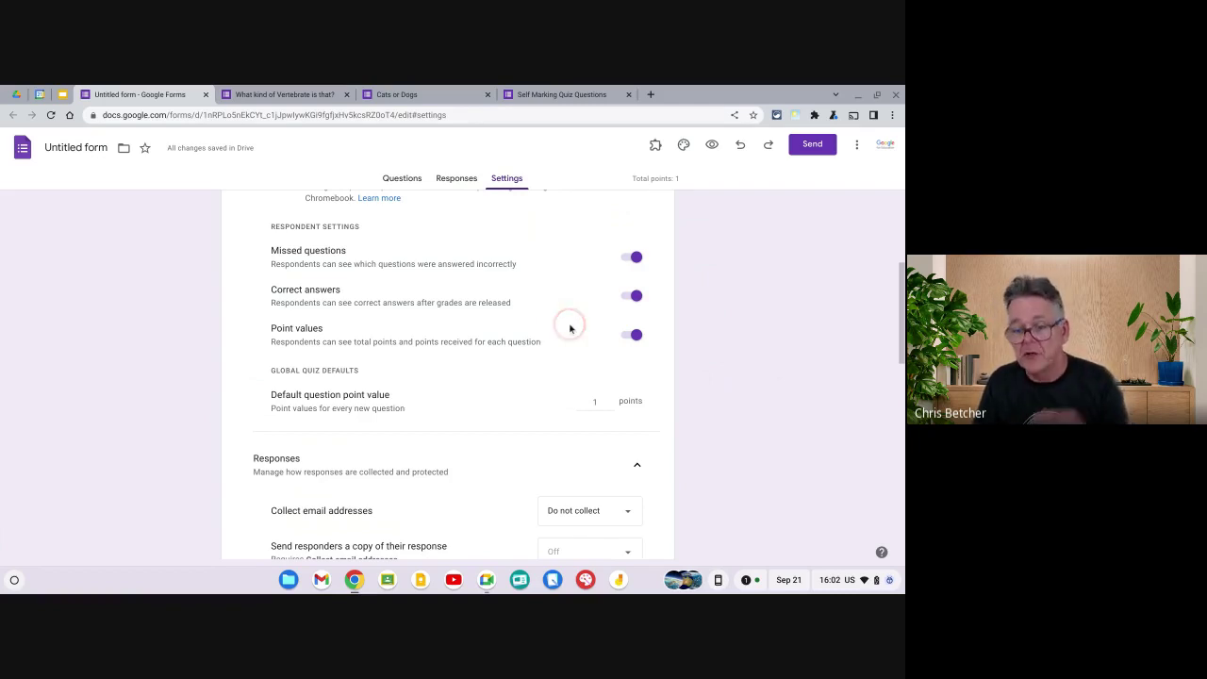
{"action": "scroll", "coordinate": [570, 328], "scroll_direction": "up", "scroll_amount": 3}
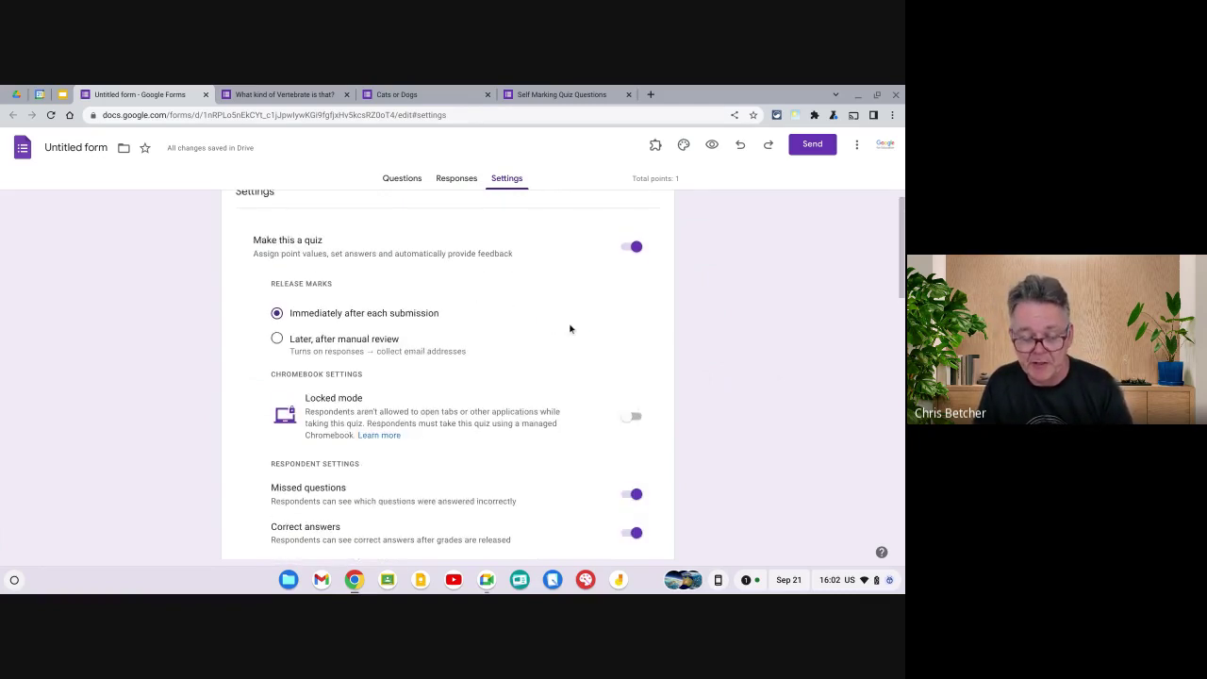
{"action": "left_click", "coordinate": [569, 328]}
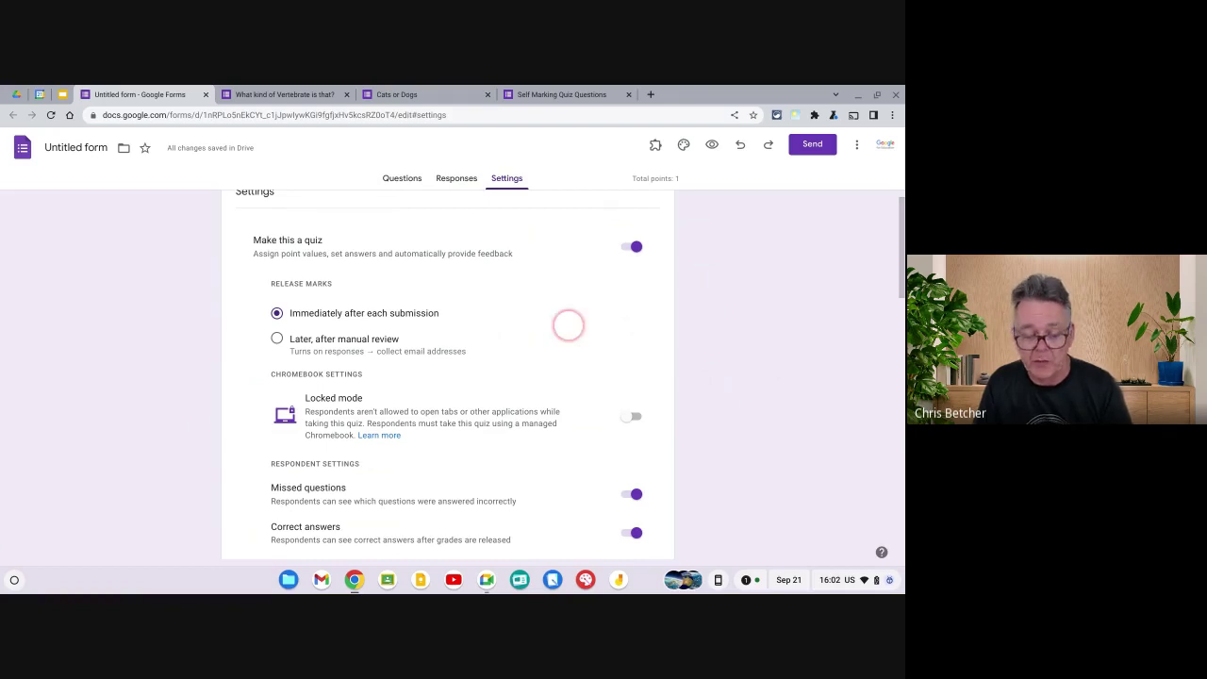
{"action": "scroll", "coordinate": [569, 326], "scroll_direction": "up", "scroll_amount": 1}
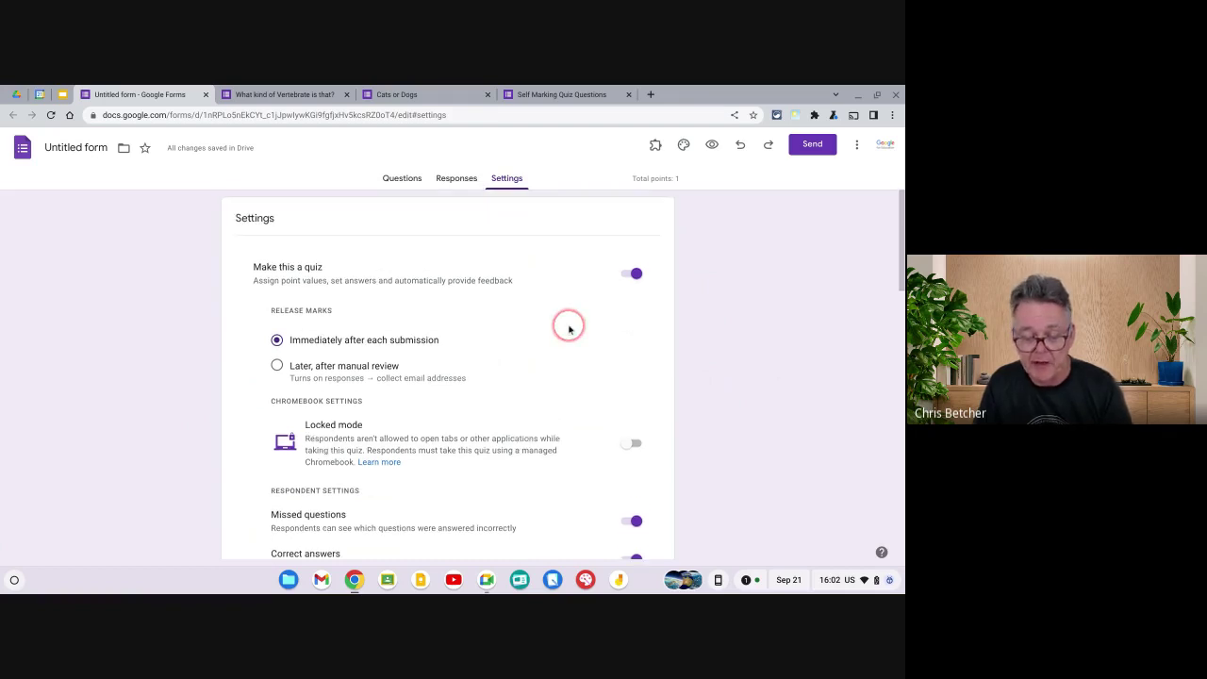
- Mark Wellington as the only correct answer in the answer key of the New Zealand capital question
{"action": "left_click", "coordinate": [402, 179]}
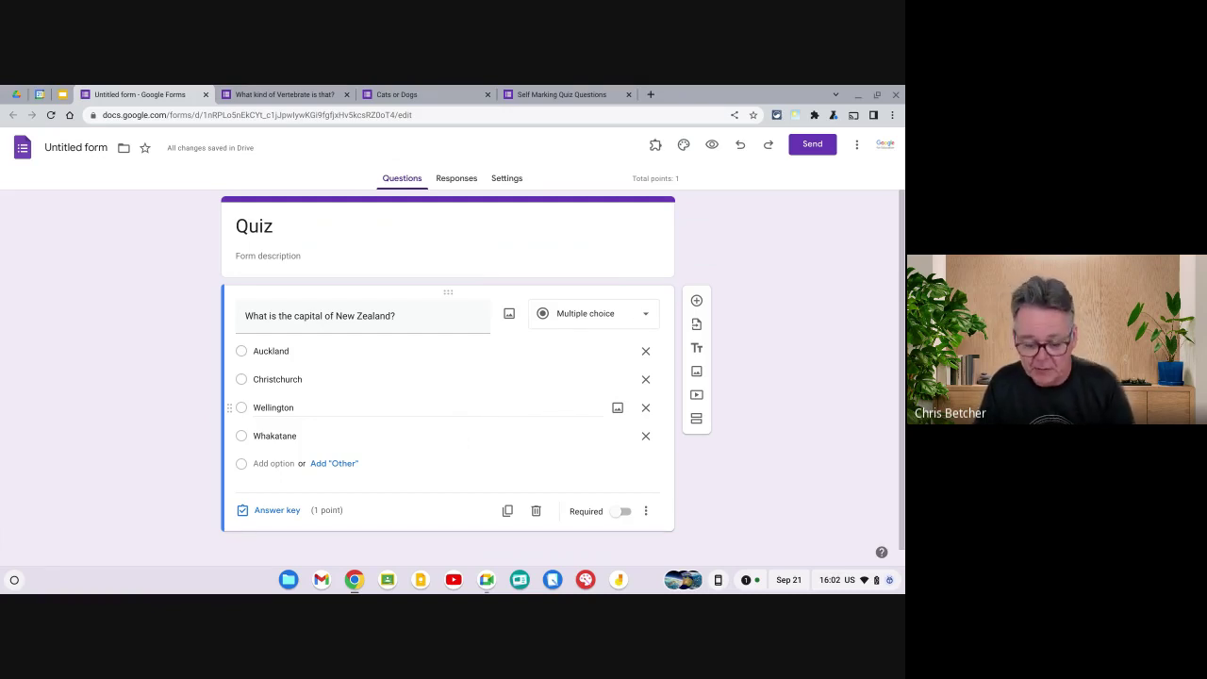
{"action": "left_click", "coordinate": [277, 511]}
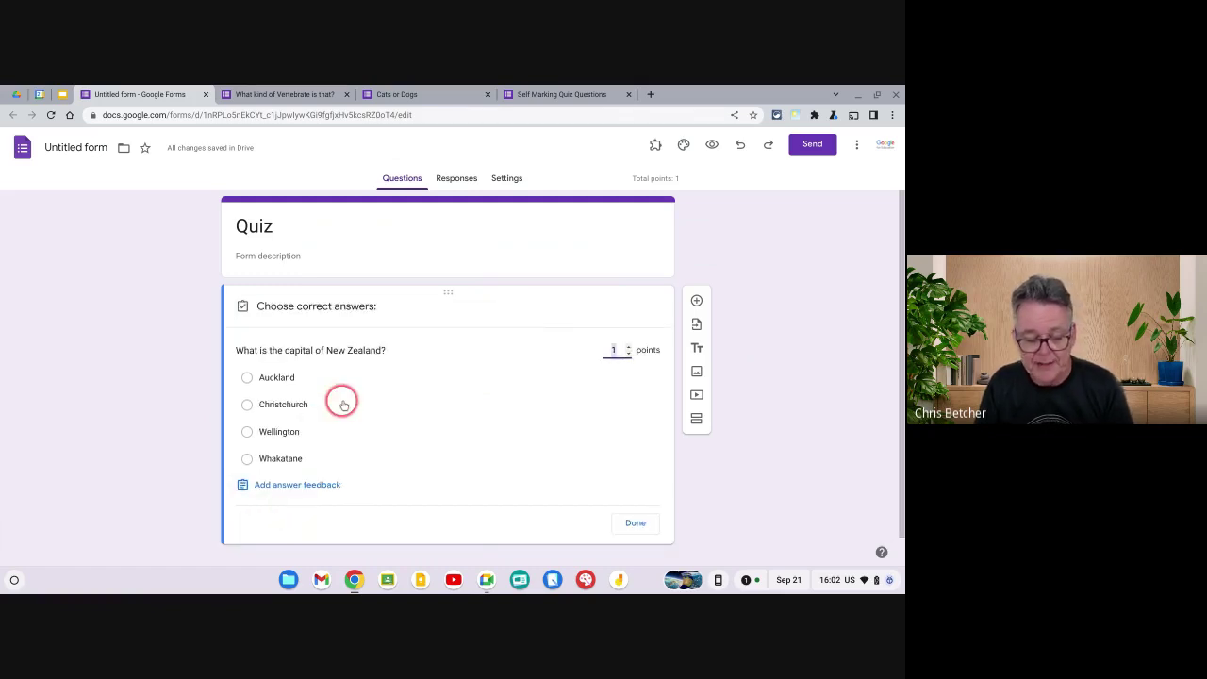
{"action": "left_click", "coordinate": [311, 438]}
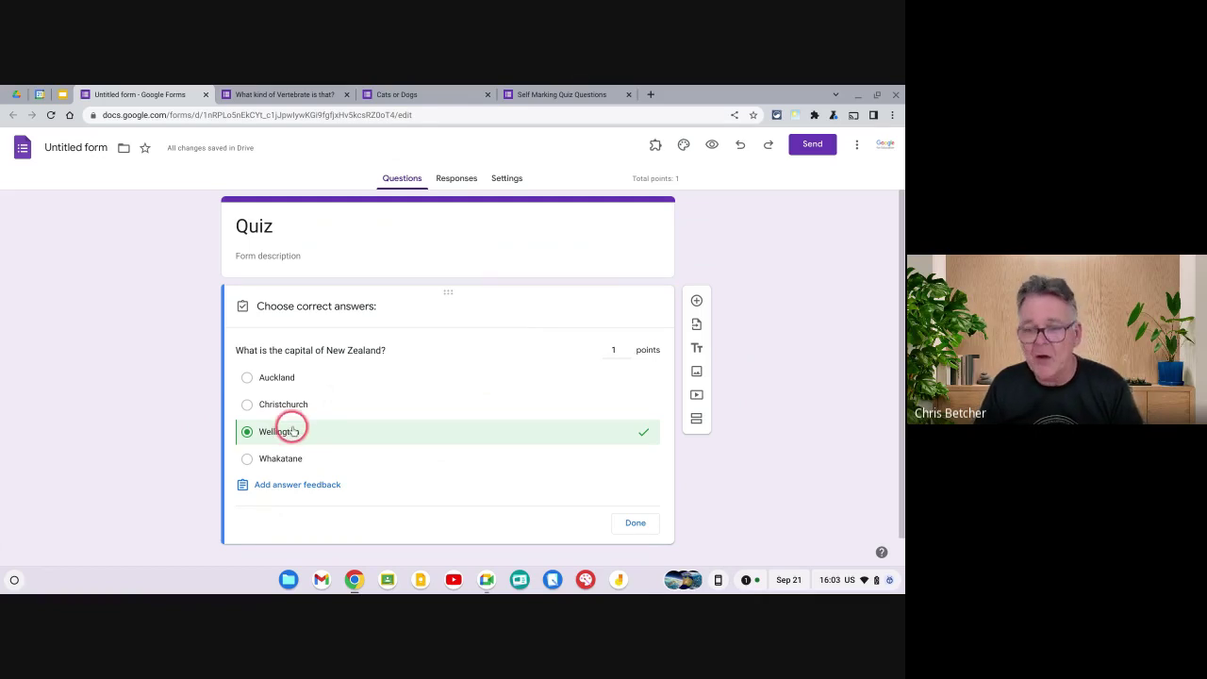
{"action": "left_click", "coordinate": [289, 378]}
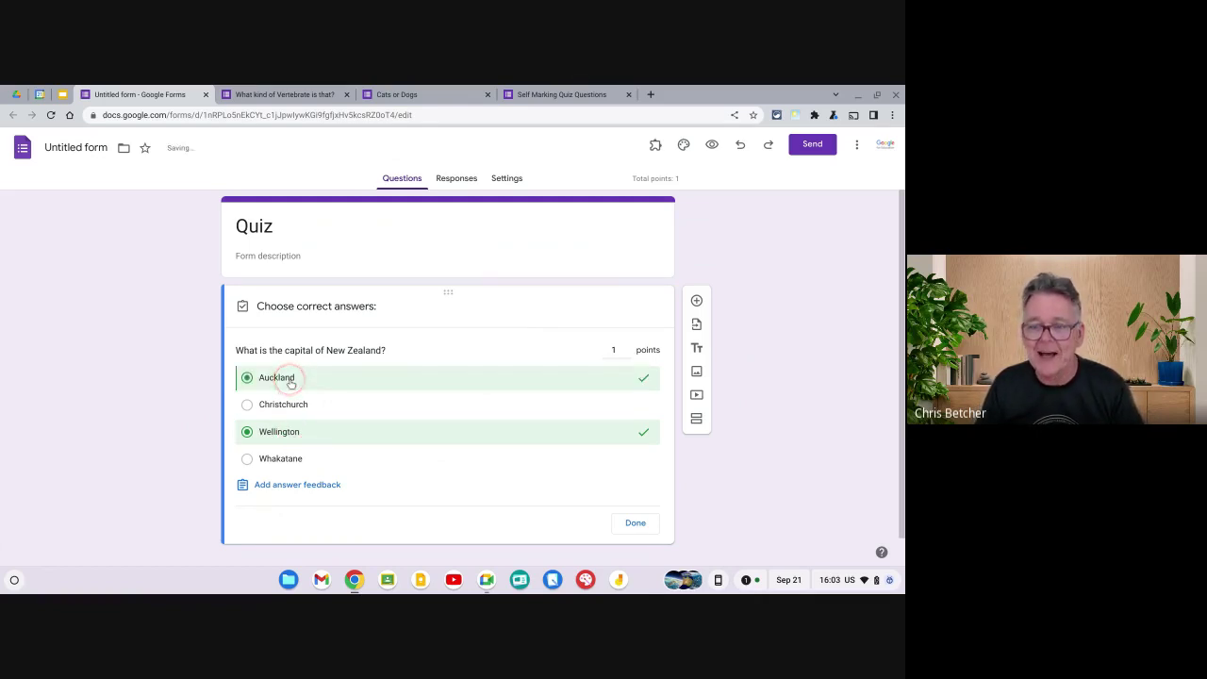
{"action": "left_click", "coordinate": [292, 381]}
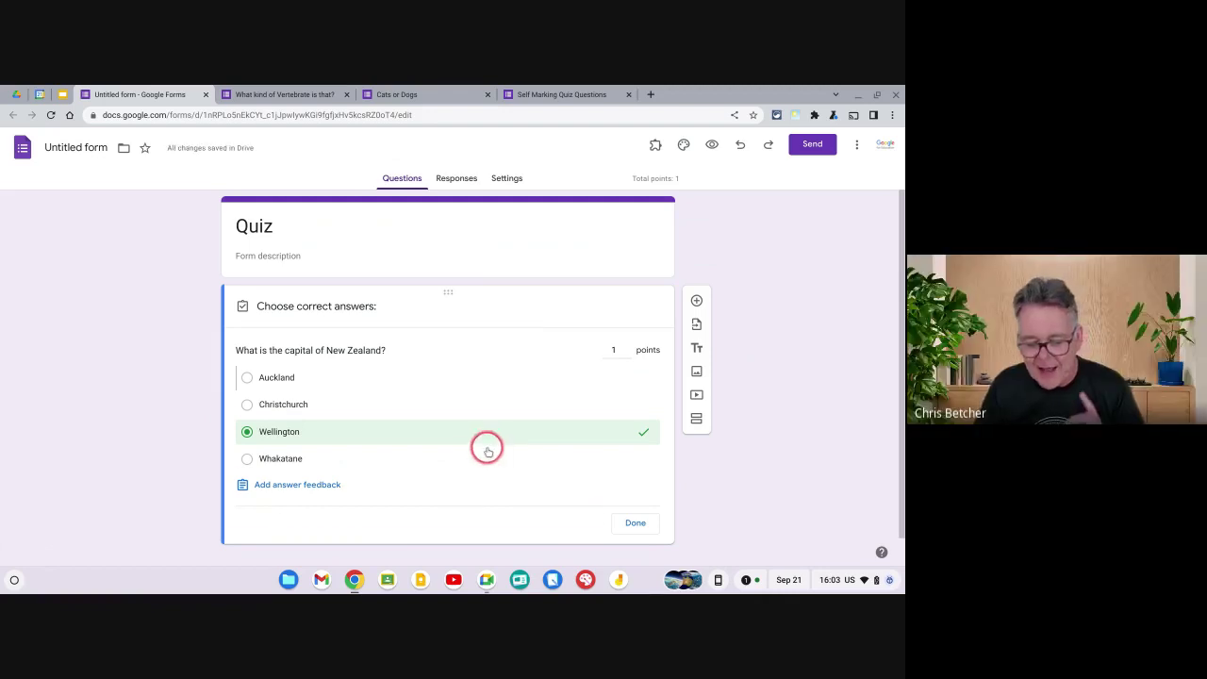
- Add the answer feedback "Go you! That's right!" for correct answers to the capital question
{"action": "scroll", "coordinate": [486, 449], "scroll_direction": "down", "scroll_amount": 1}
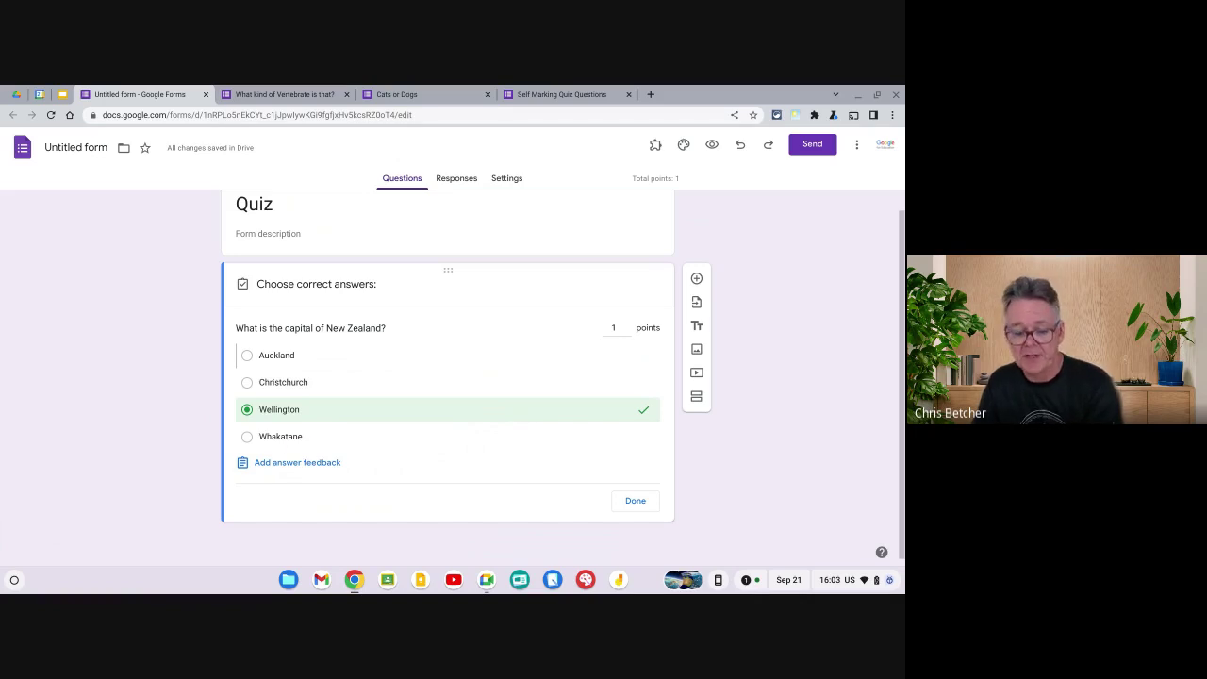
{"action": "left_click", "coordinate": [292, 462]}
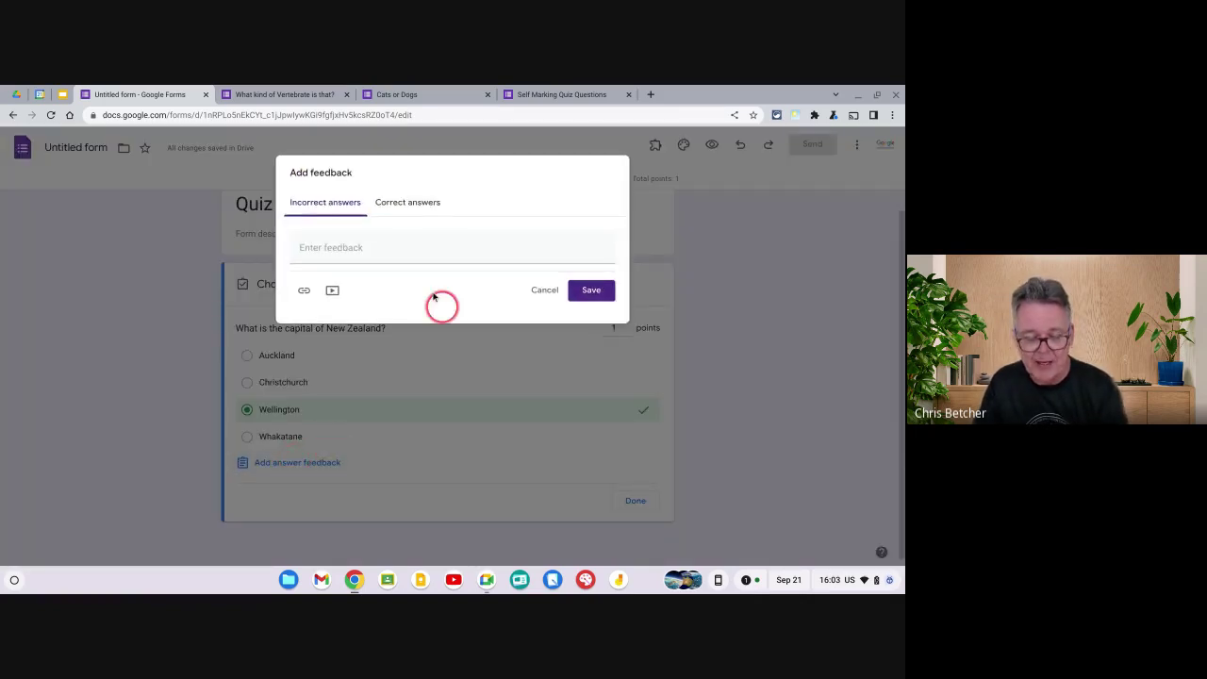
{"action": "left_click", "coordinate": [399, 203]}
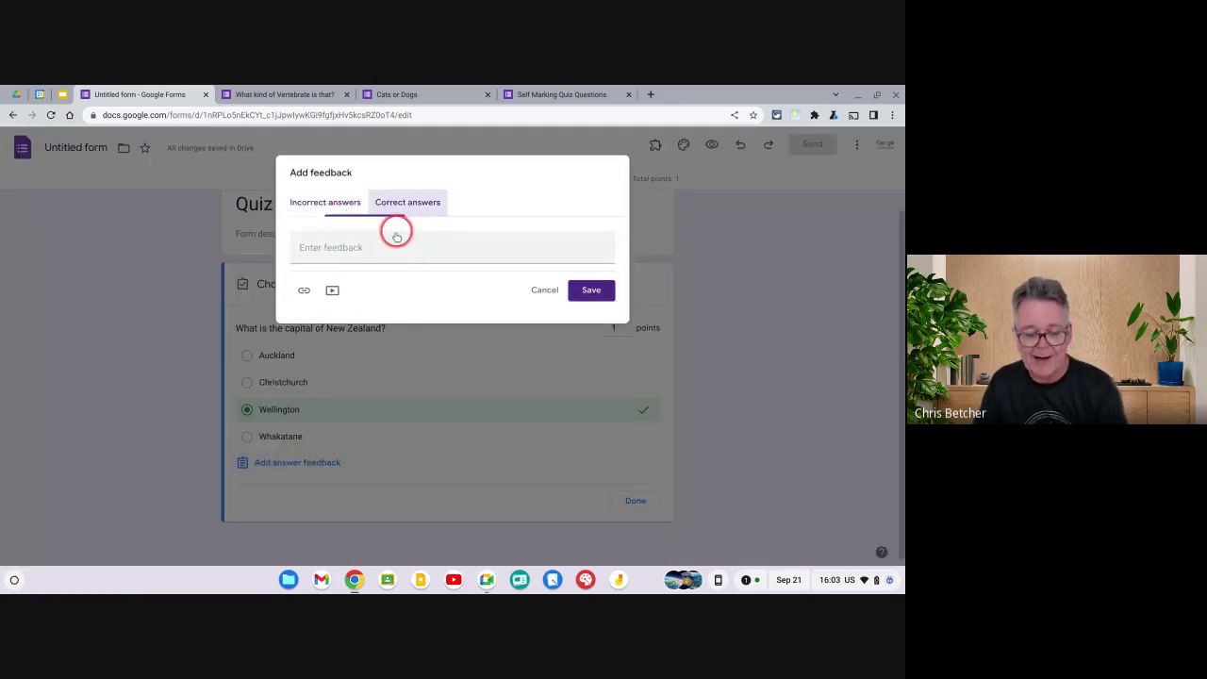
{"action": "left_click", "coordinate": [396, 235]}
{"action": "type", "text": "Go you!  That's right!"}
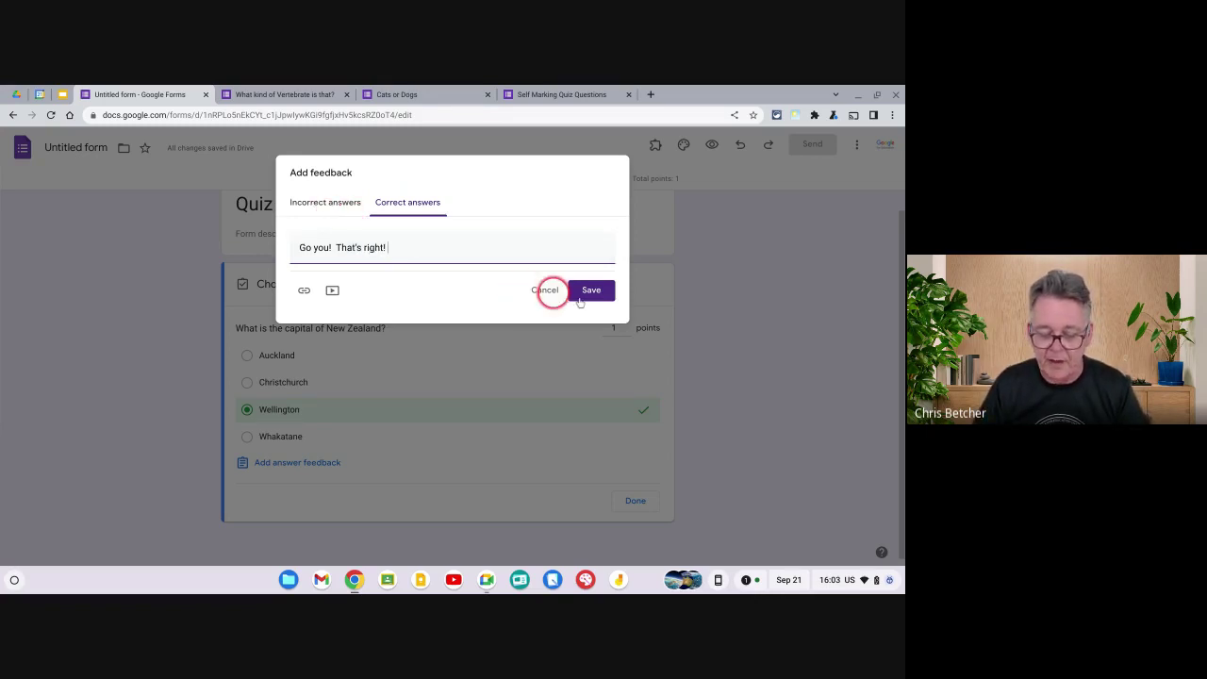
- Enter "Not quite, try again" as feedback for incorrect answers and save the answer feedback
{"action": "left_click", "coordinate": [327, 200]}
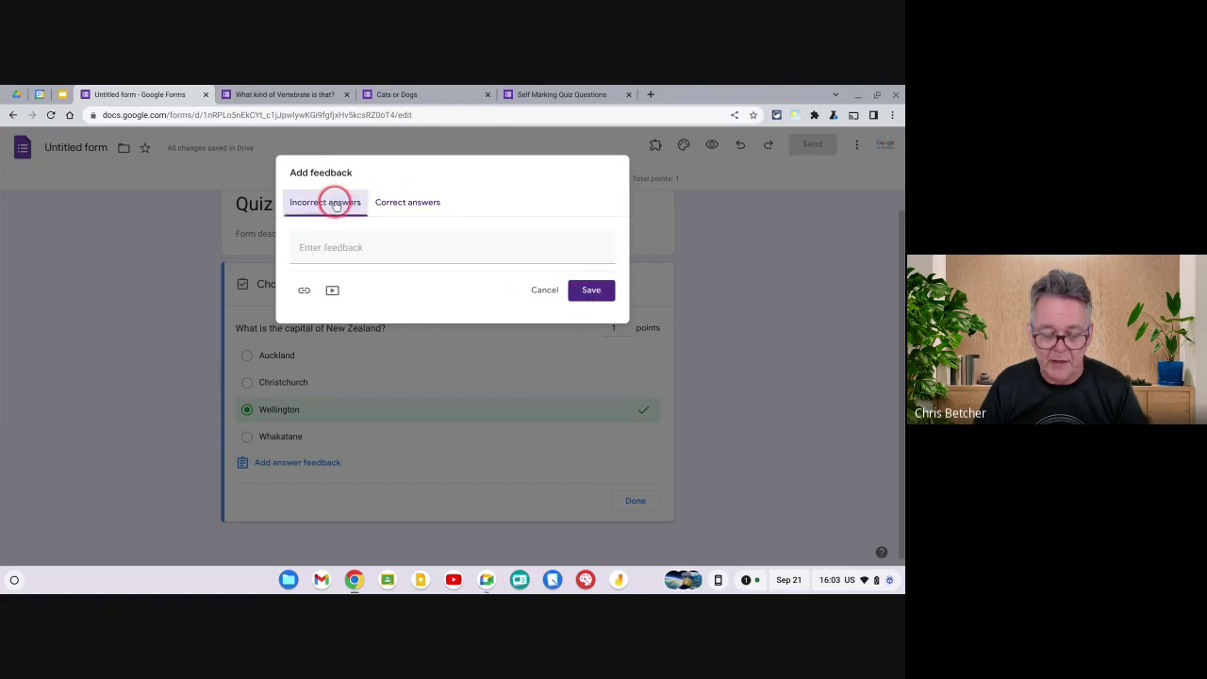
{"action": "left_click", "coordinate": [342, 245]}
{"action": "type", "text": "Not quite, try again"}
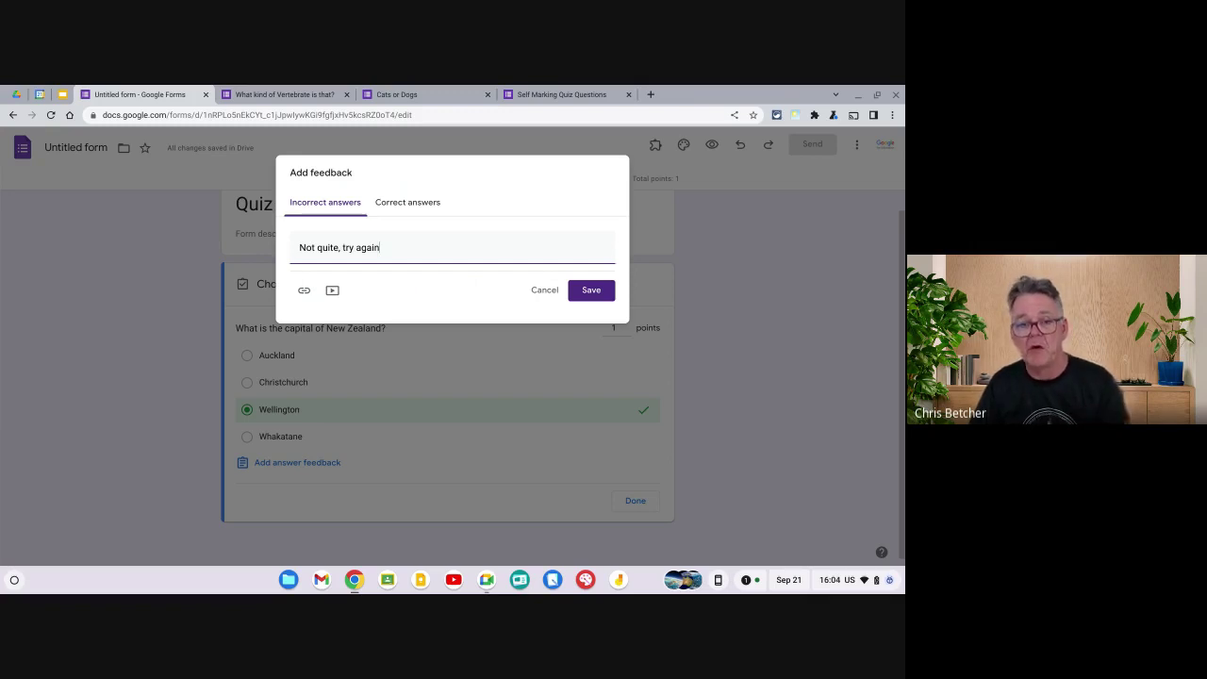
{"action": "left_click", "coordinate": [419, 203]}
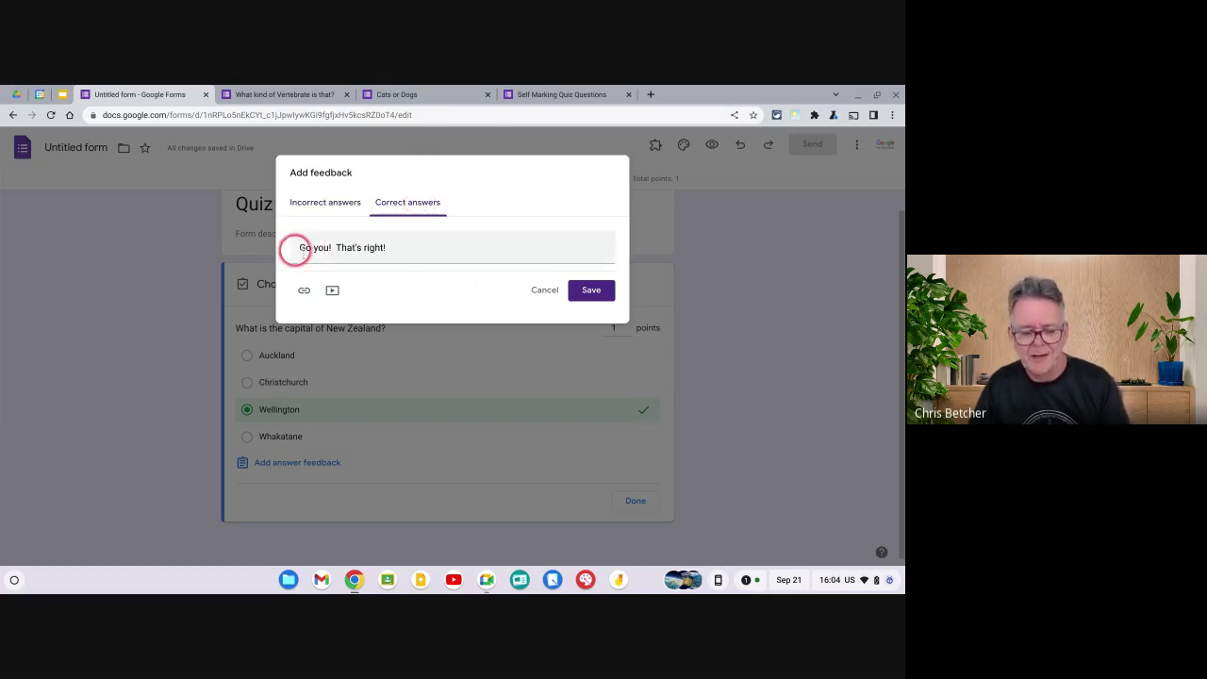
{"action": "left_click", "coordinate": [326, 204]}
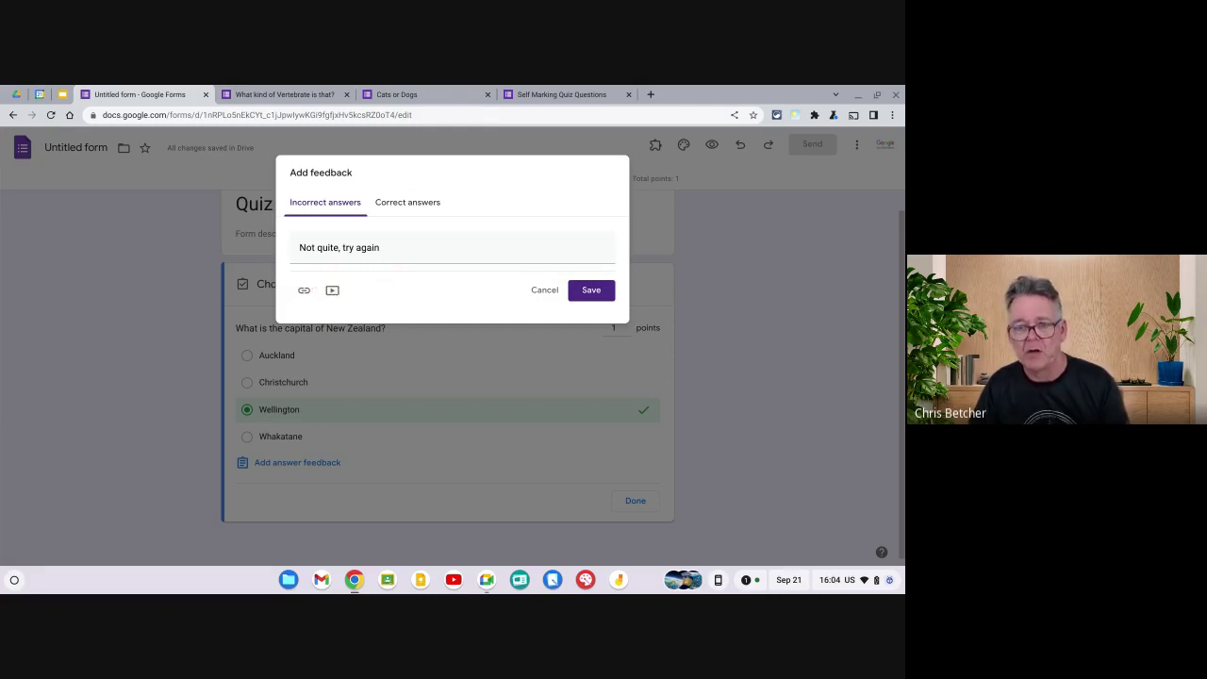
{"action": "left_click", "coordinate": [400, 276]}
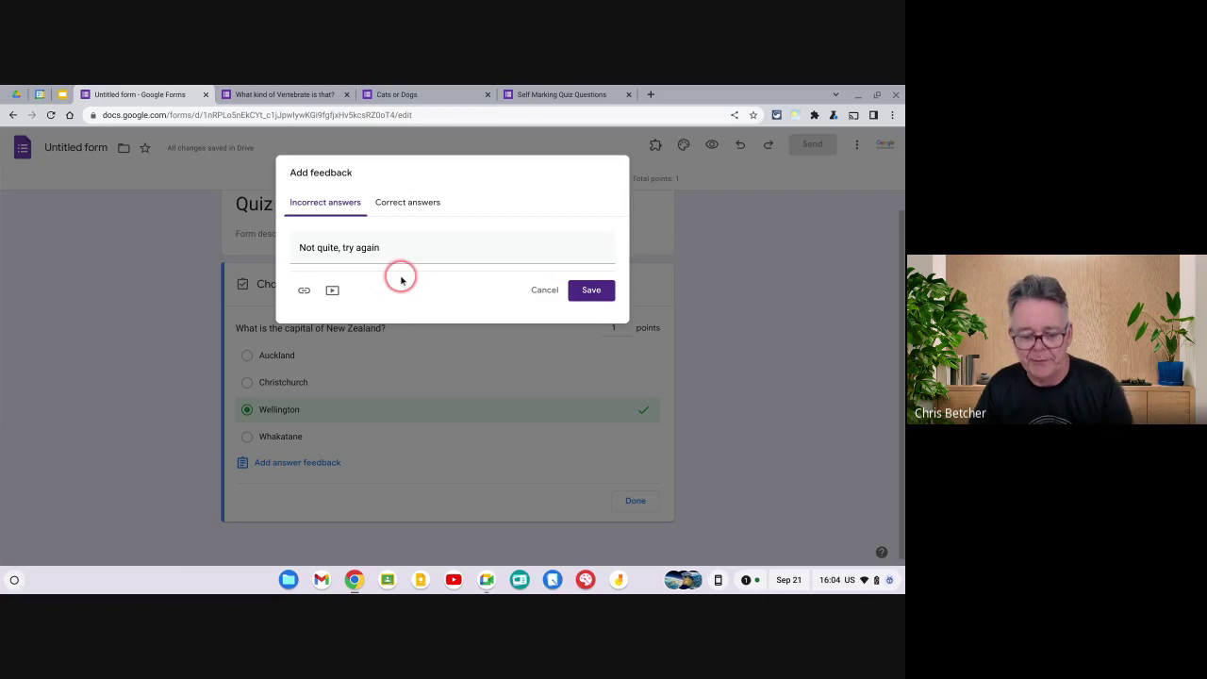
{"action": "left_click", "coordinate": [584, 290]}
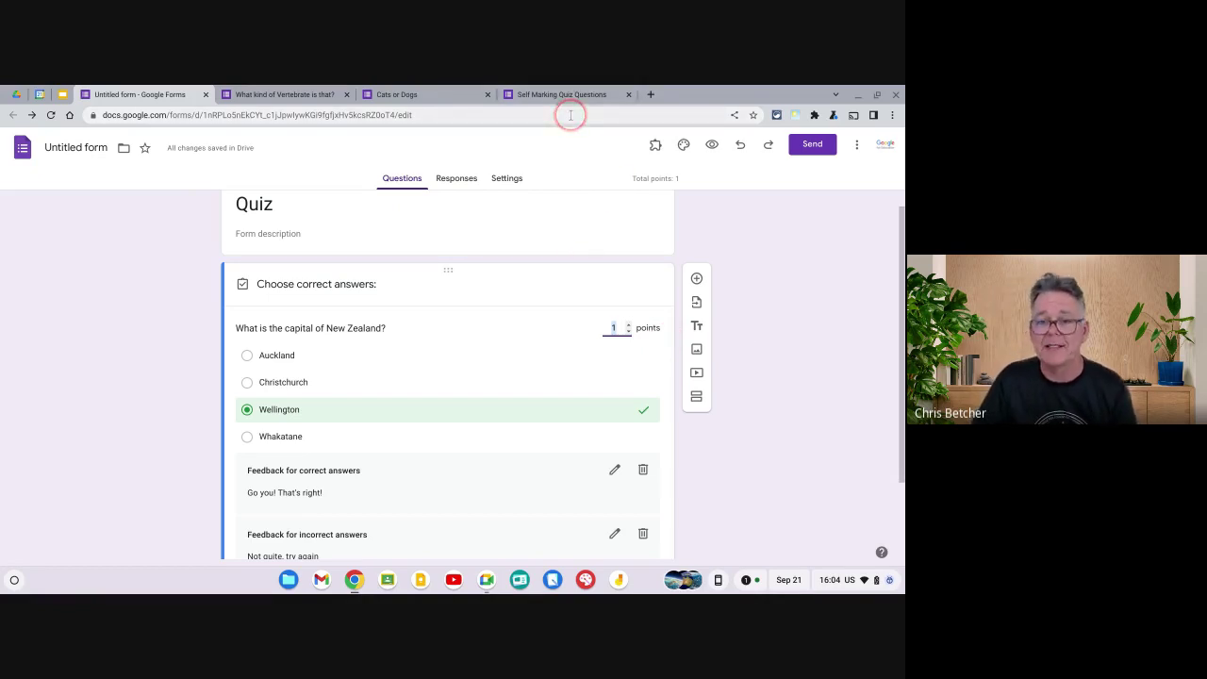
{"action": "mouse_move", "coordinate": [564, 95]}
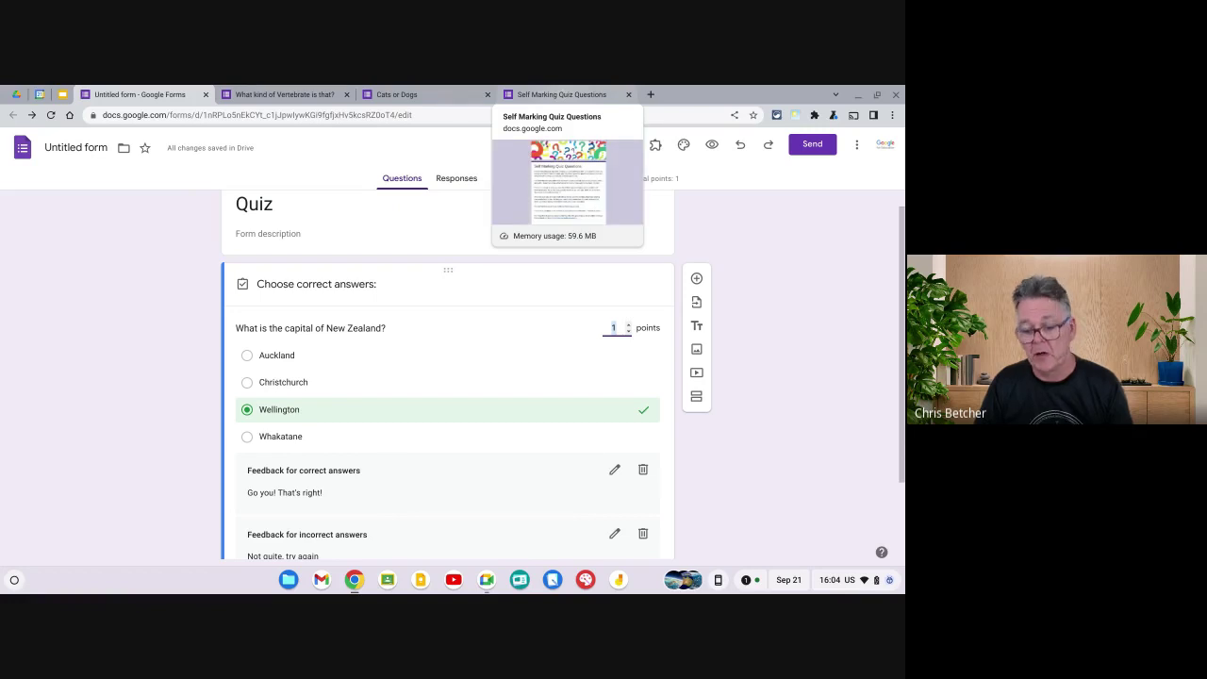
{"action": "left_click", "coordinate": [768, 300]}
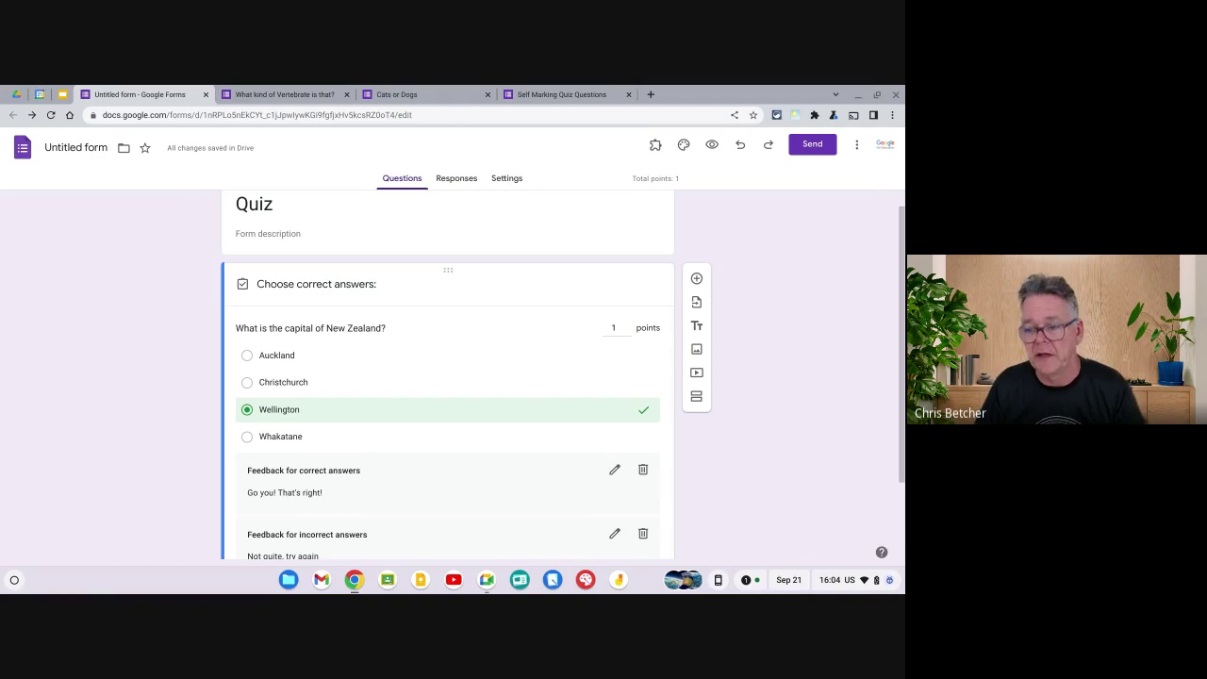
{"action": "left_click_drag", "start_coordinate": [771, 314], "coordinate": [808, 330]}
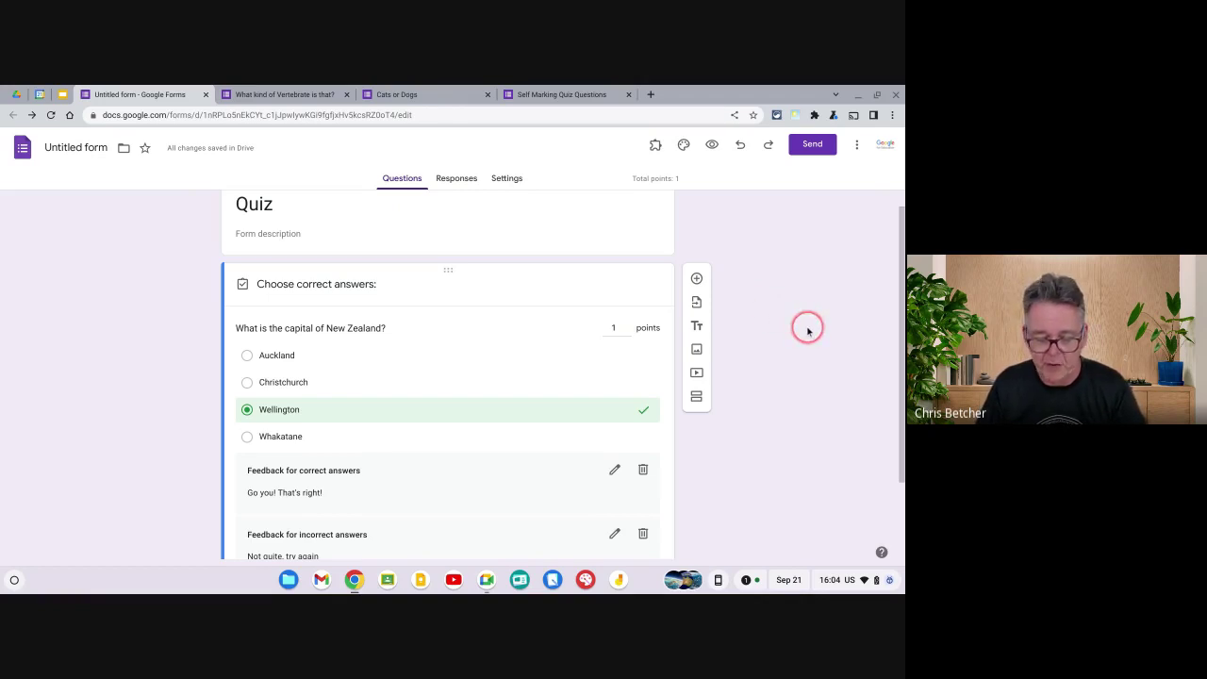
- Check the feedback texts below the answer options and finish editing the question's answer key
{"action": "scroll", "coordinate": [806, 330], "scroll_direction": "down", "scroll_amount": 2}
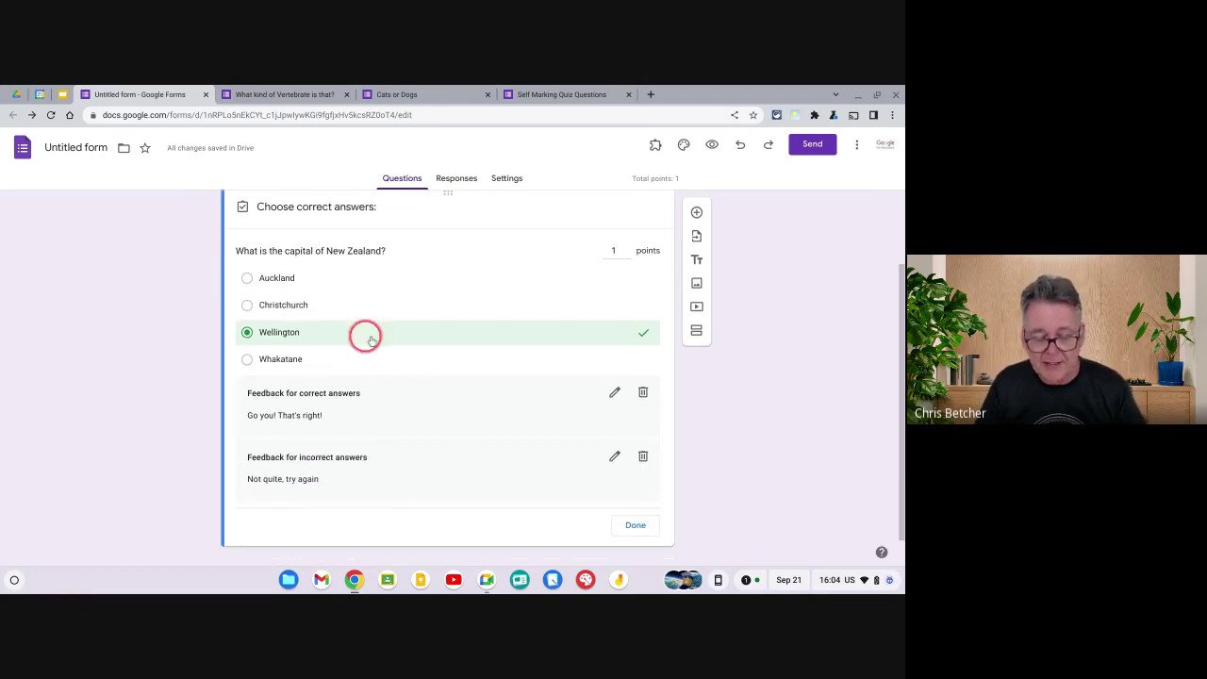
{"action": "scroll", "coordinate": [368, 335], "scroll_direction": "up", "scroll_amount": 1}
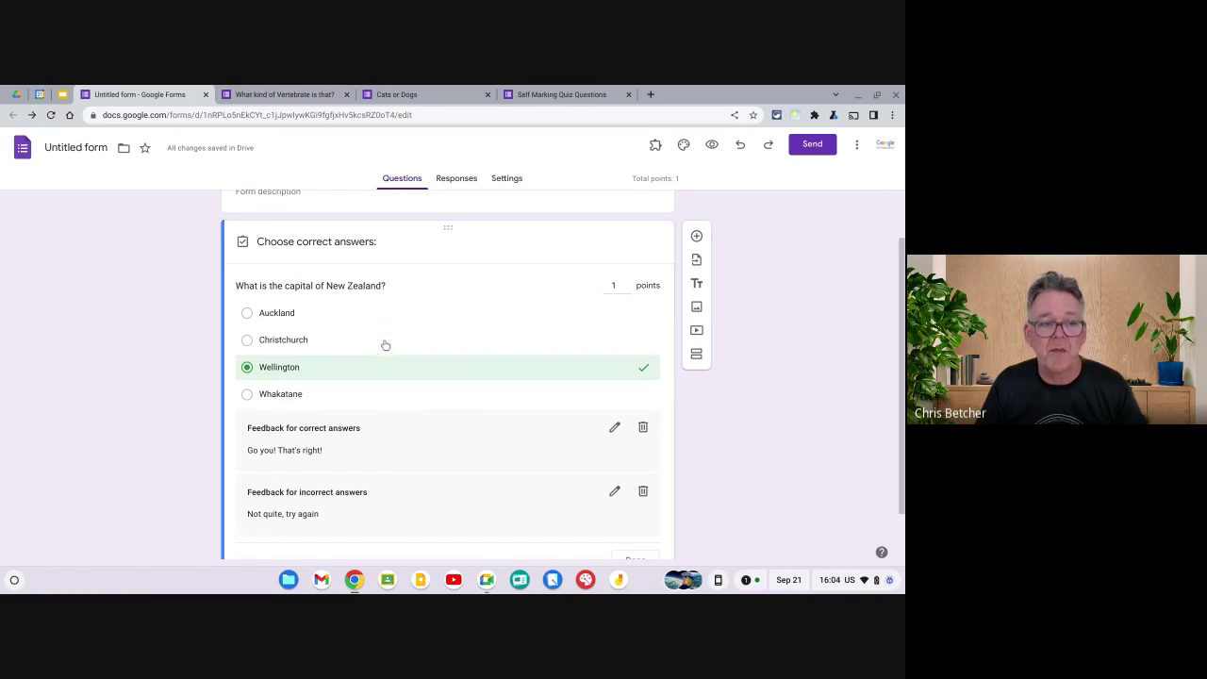
{"action": "scroll", "coordinate": [384, 345], "scroll_direction": "down", "scroll_amount": 1}
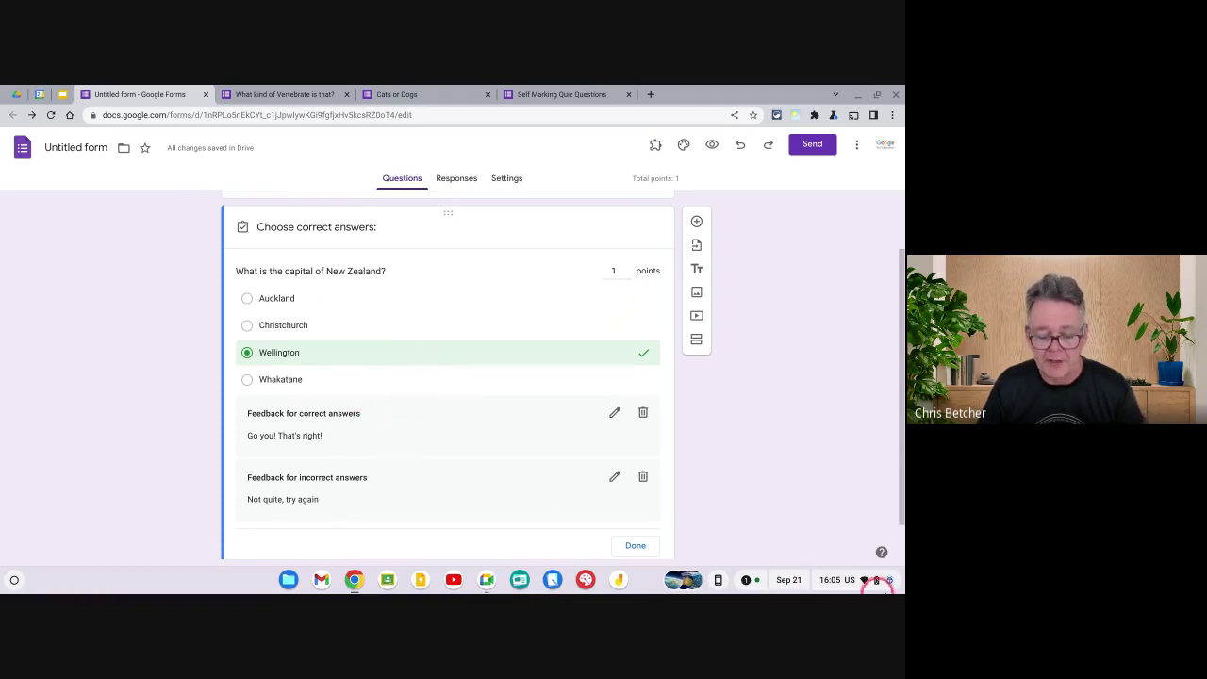
{"action": "scroll", "coordinate": [826, 487], "scroll_direction": "down", "scroll_amount": 1}
{"action": "left_click", "coordinate": [637, 501]}
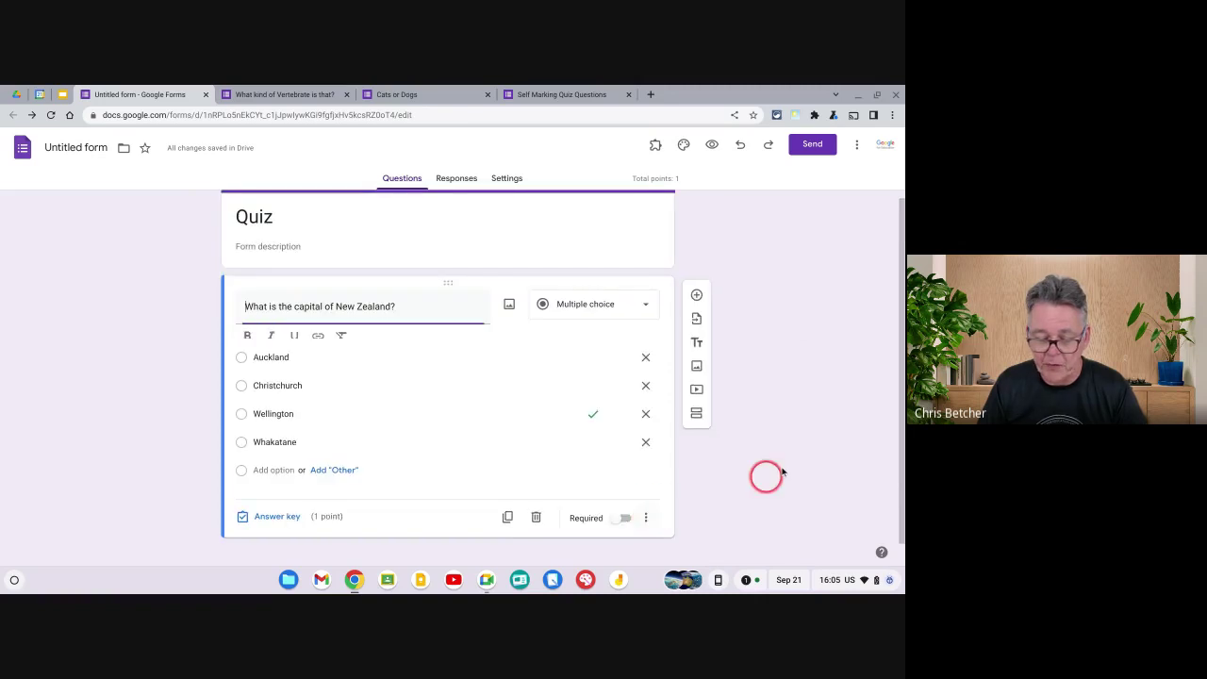
- Preview the quiz, submit Auckland as the answer, view the score, and return to the form editor
{"action": "left_click", "coordinate": [711, 145]}
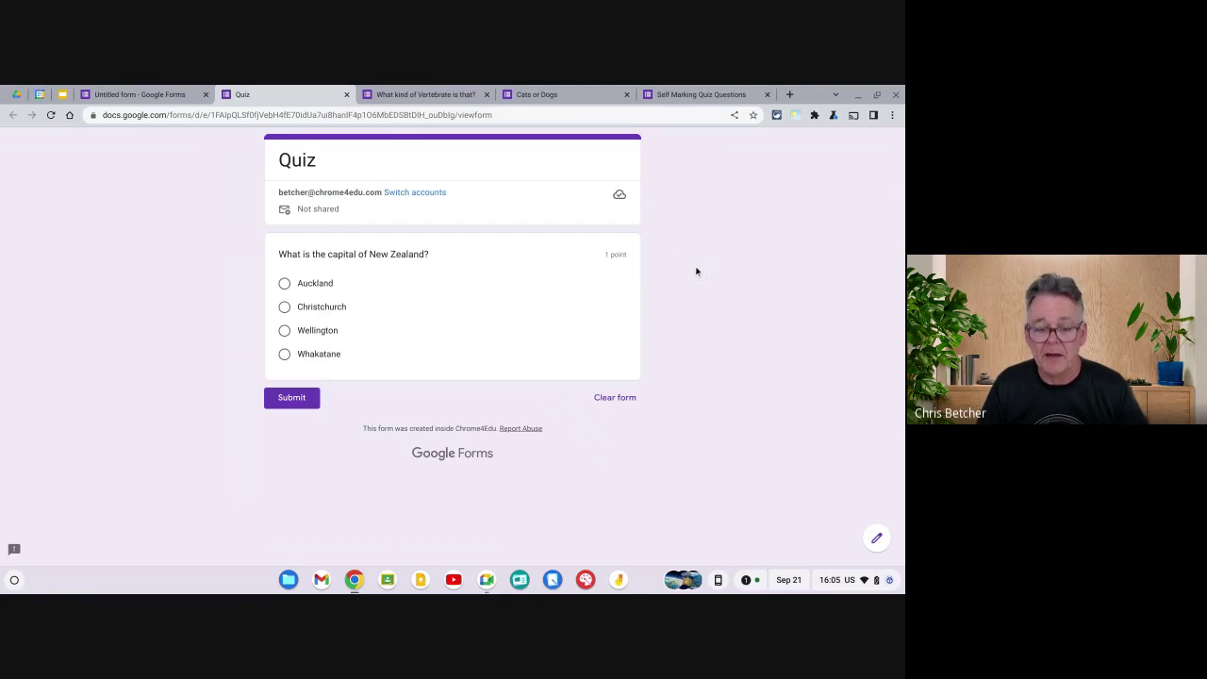
{"action": "left_click", "coordinate": [286, 284]}
{"action": "left_click", "coordinate": [293, 419]}
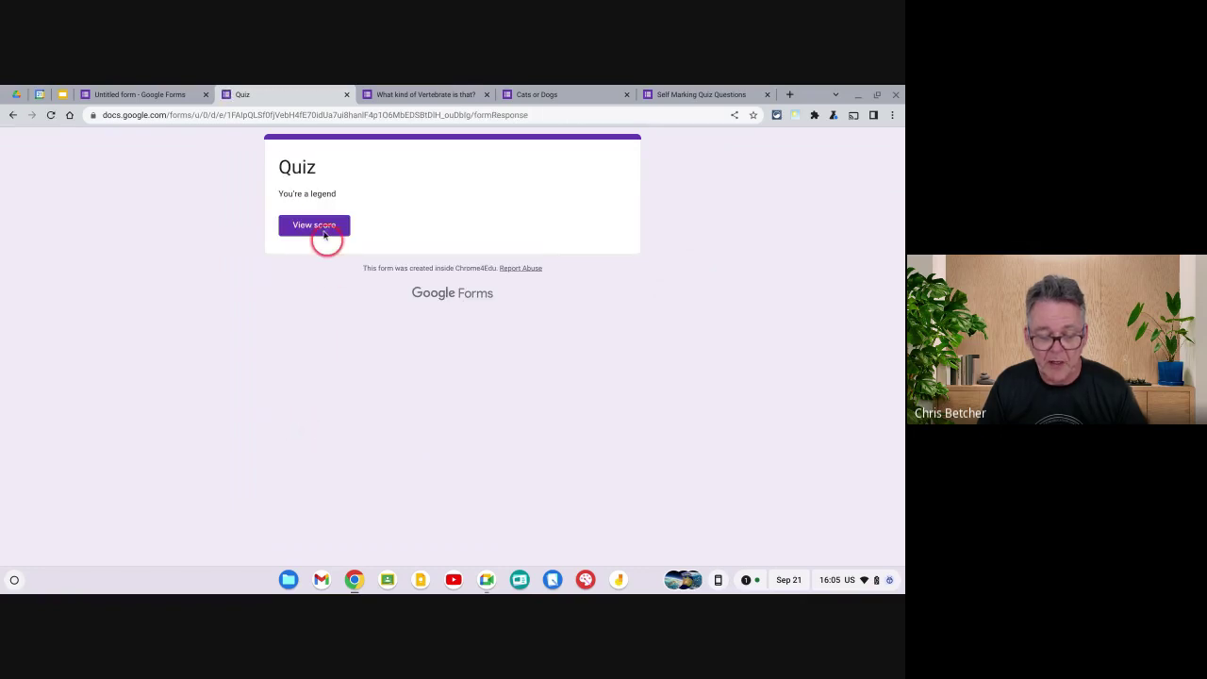
{"action": "left_click", "coordinate": [316, 226]}
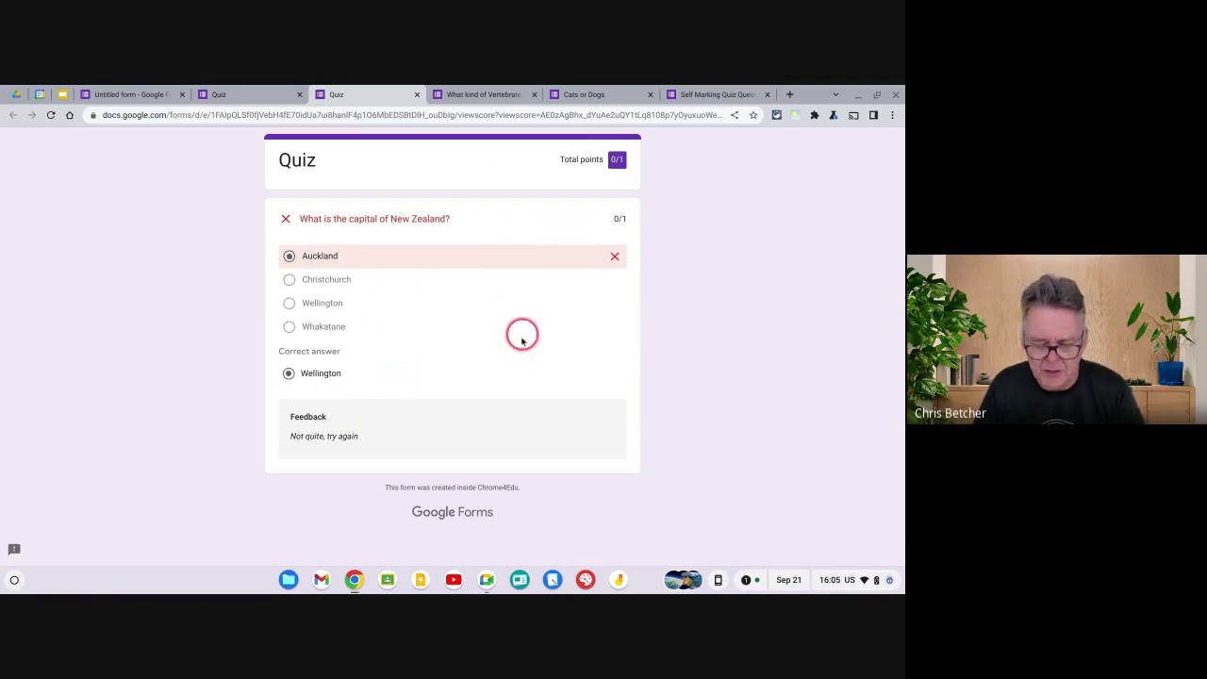
{"action": "left_click", "coordinate": [417, 95]}
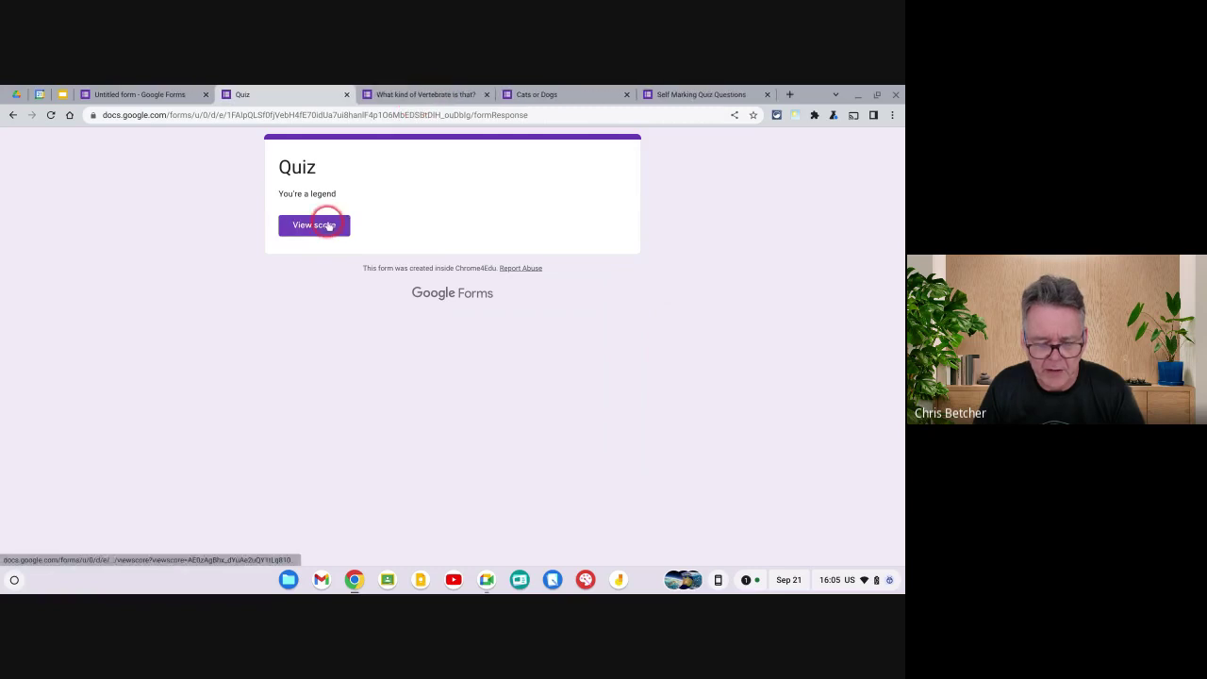
{"action": "left_click", "coordinate": [346, 95]}
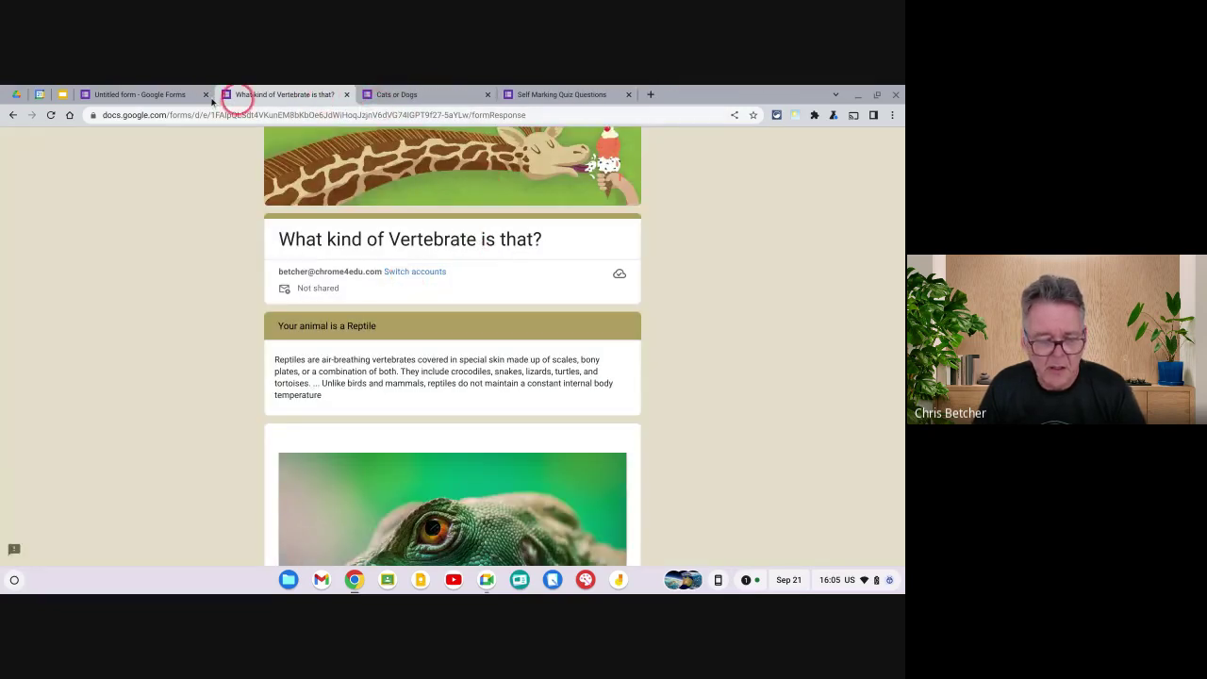
{"action": "left_click", "coordinate": [171, 95]}
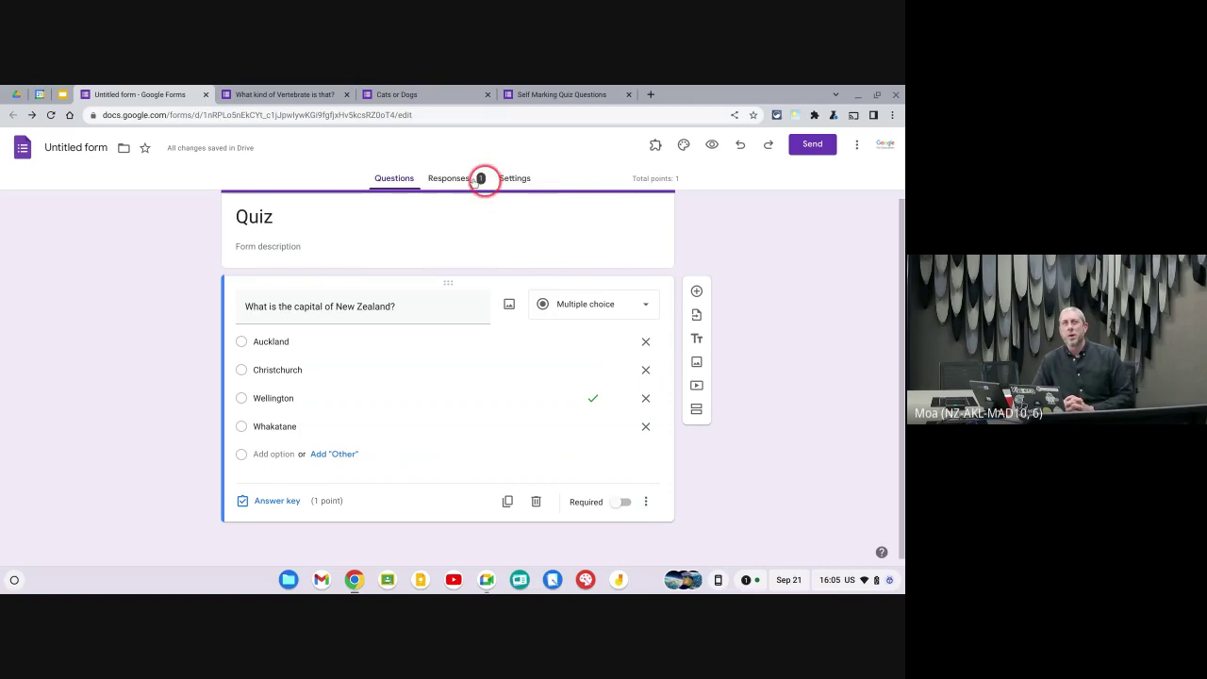
- Review the quiz's respondent settings and response collection settings, and return to the questions
{"action": "left_click", "coordinate": [518, 179]}
{"action": "scroll", "coordinate": [522, 316], "scroll_direction": "down", "scroll_amount": 5}
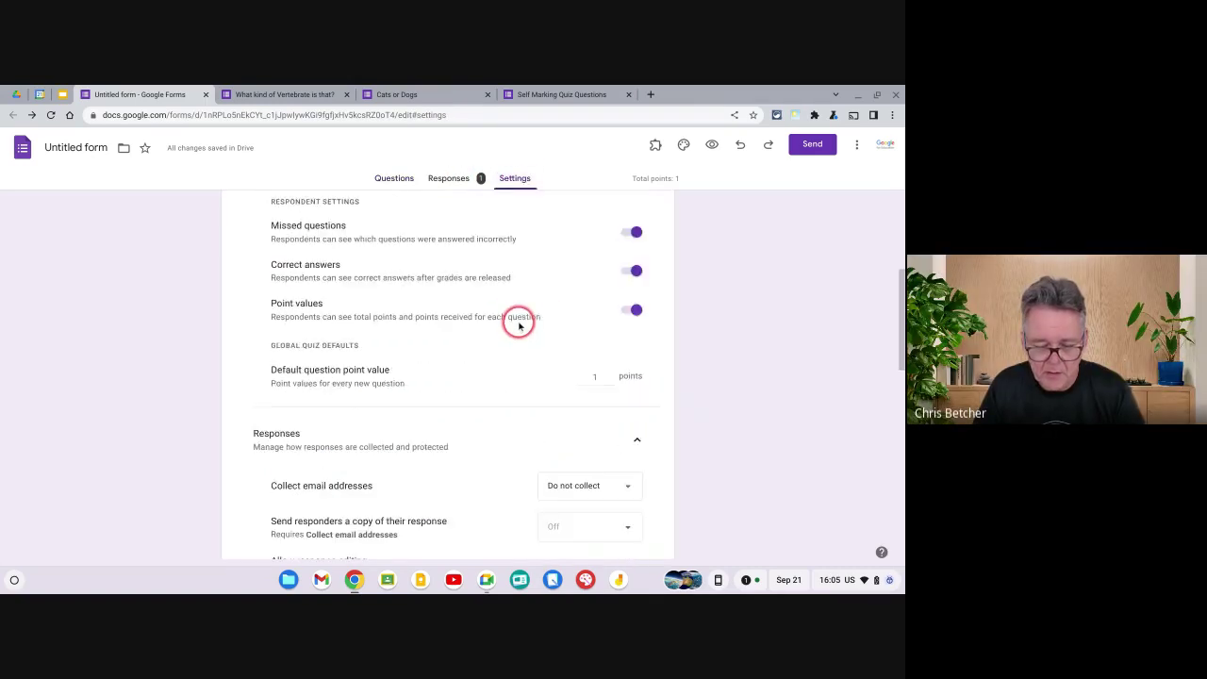
{"action": "scroll", "coordinate": [511, 403], "scroll_direction": "down", "scroll_amount": 5}
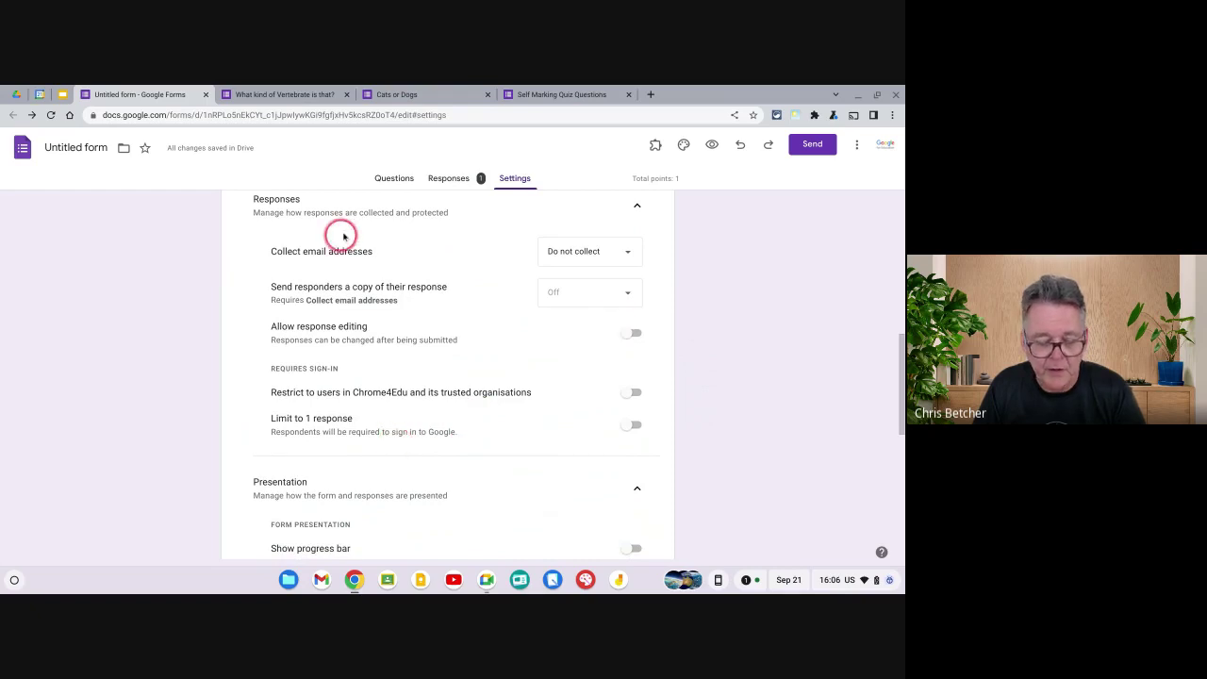
{"action": "scroll", "coordinate": [342, 235], "scroll_direction": "up", "scroll_amount": 10}
{"action": "left_click", "coordinate": [394, 178]}
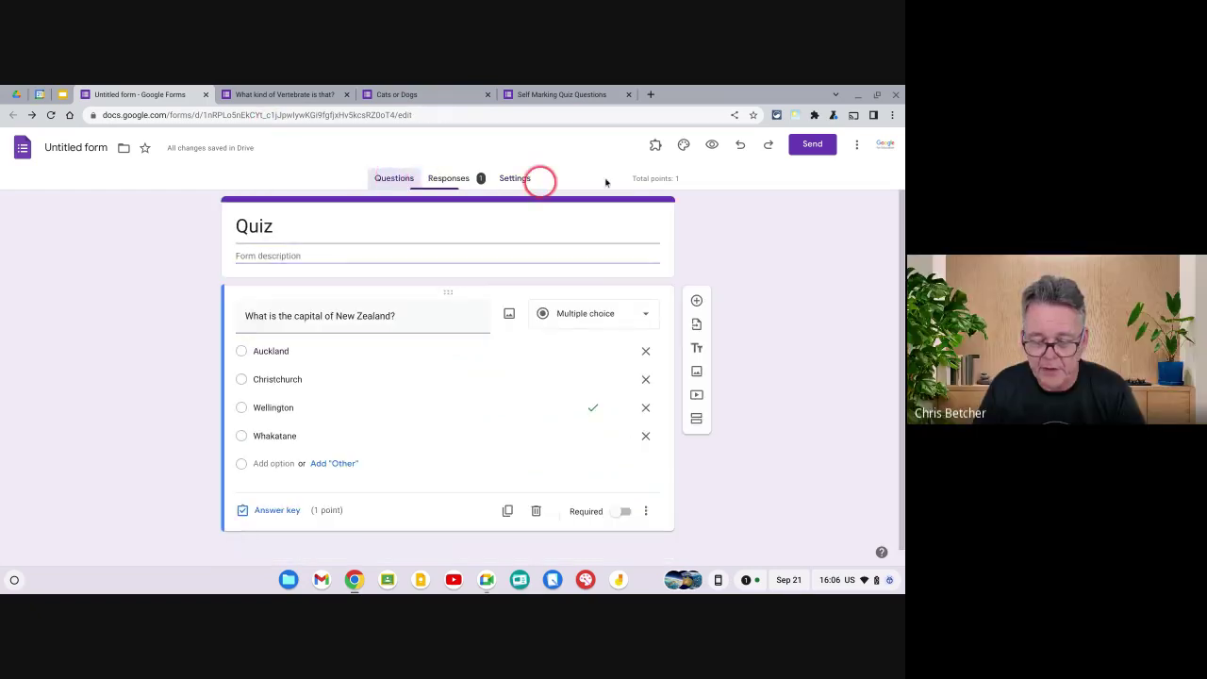
- Preview the quiz again, submit Wellington as the answer, and view the score with its feedback
{"action": "left_click", "coordinate": [713, 145]}
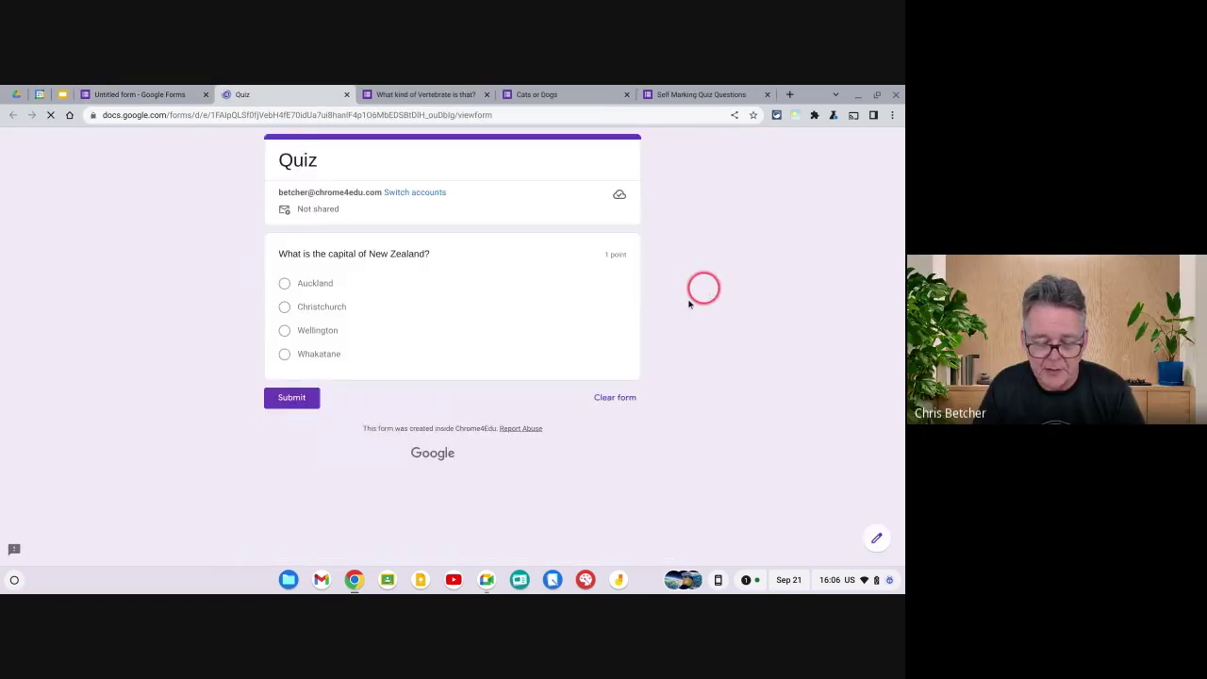
{"action": "left_click", "coordinate": [284, 330]}
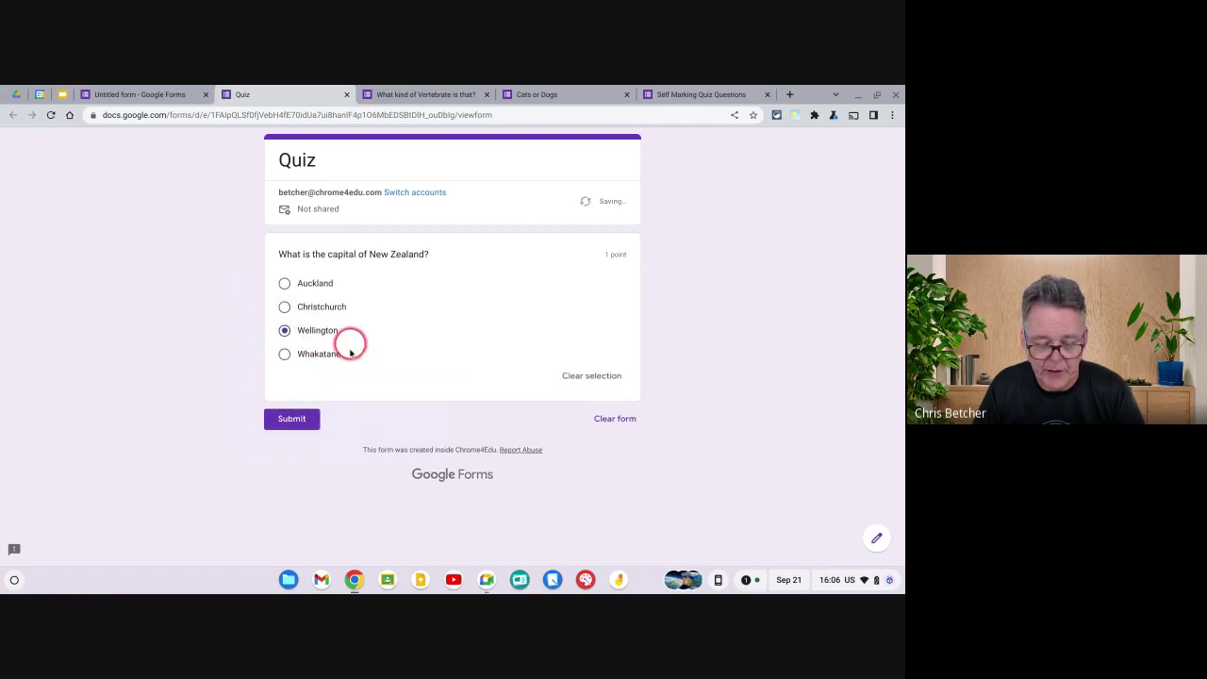
{"action": "left_click", "coordinate": [294, 418]}
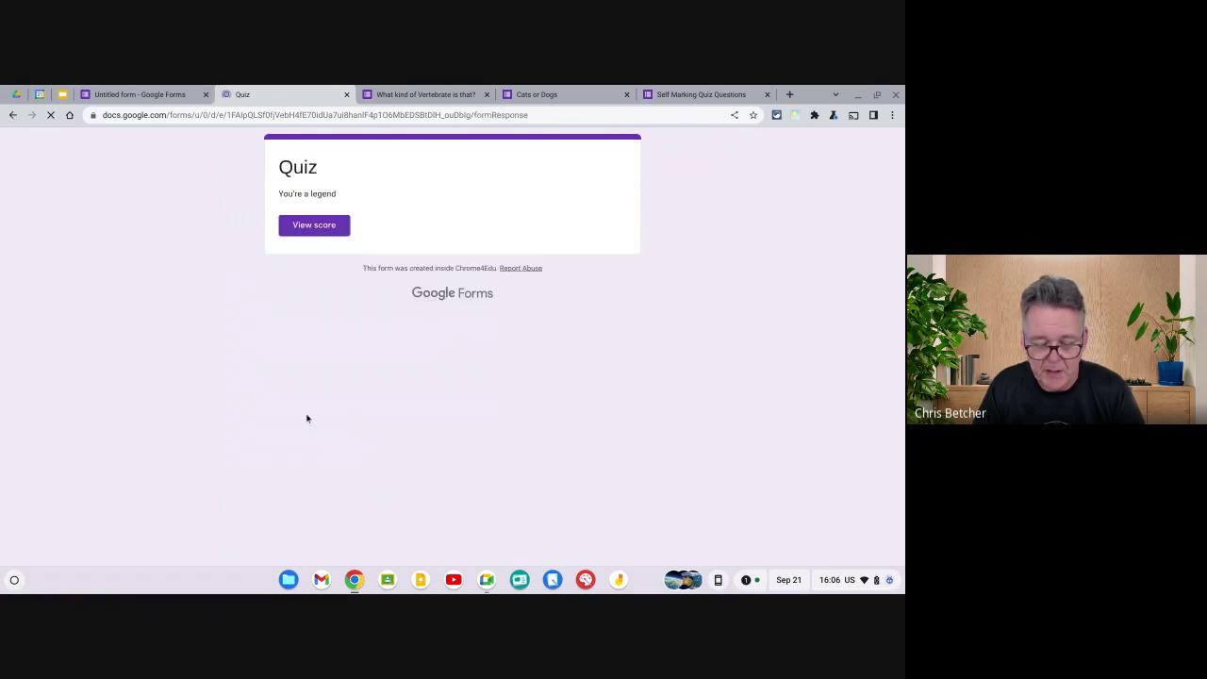
{"action": "left_click", "coordinate": [314, 227]}
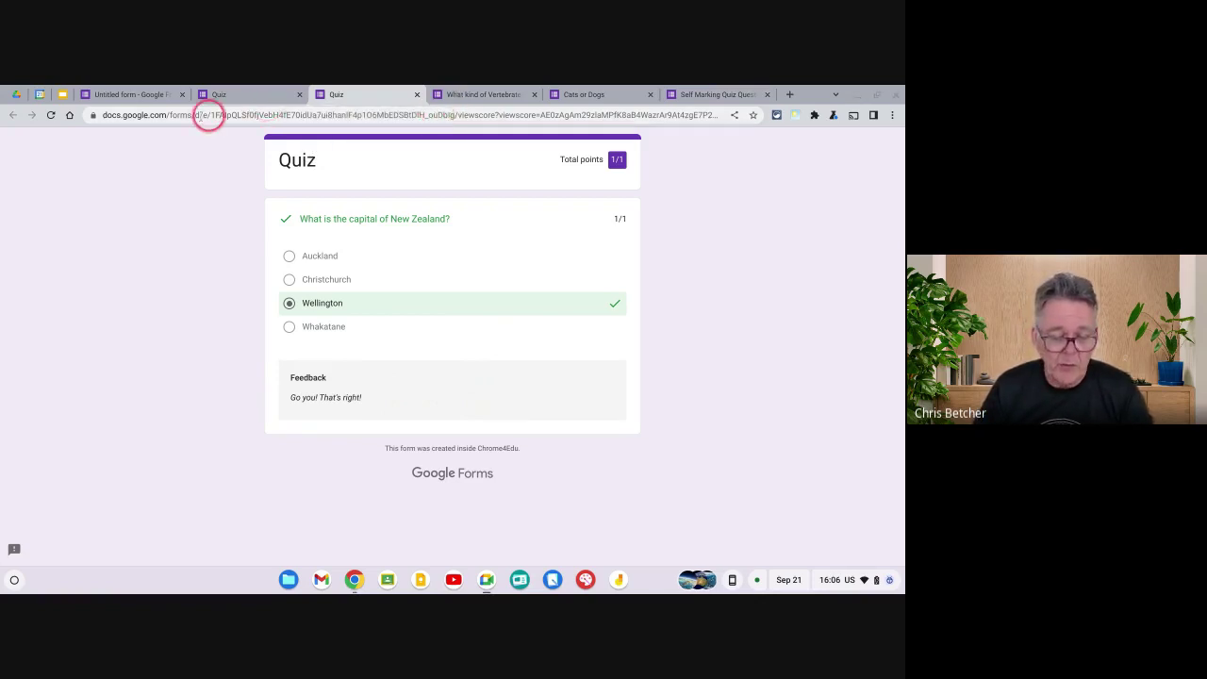
- Switch to the "Learn with Google 23 - Sep 21" presentation in Google Slides and start the slideshow from slide 18 on printing Google Forms
{"action": "left_click", "coordinate": [64, 94]}
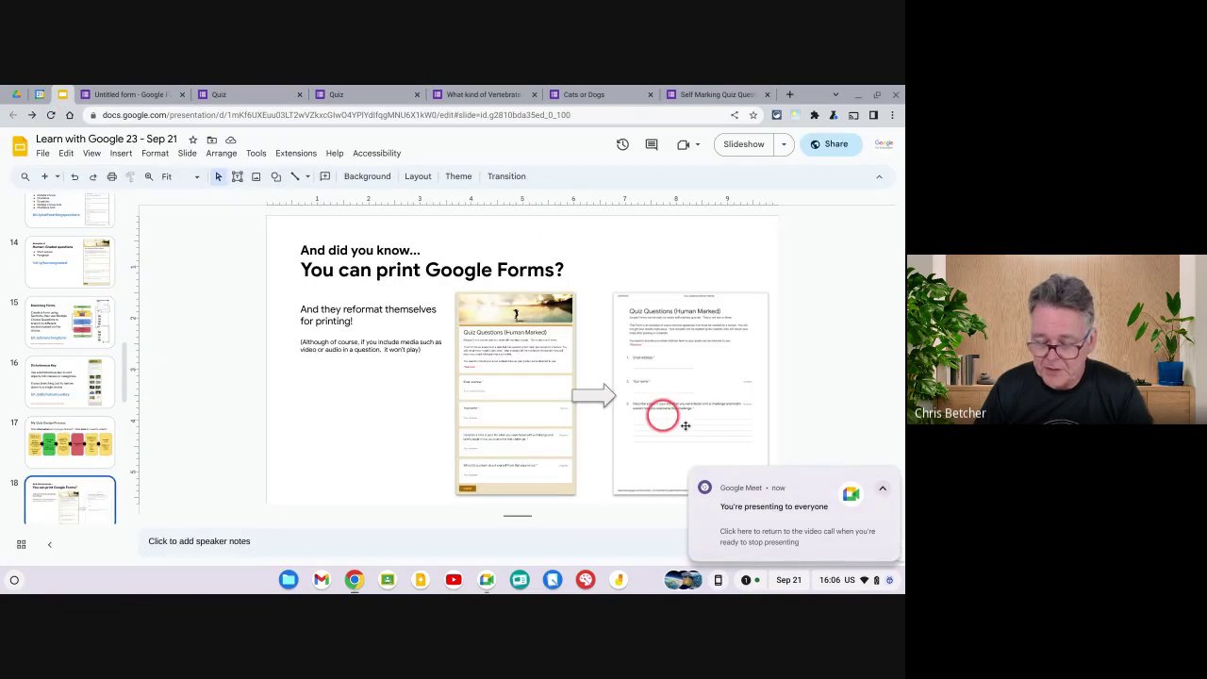
{"action": "left_click", "coordinate": [891, 478]}
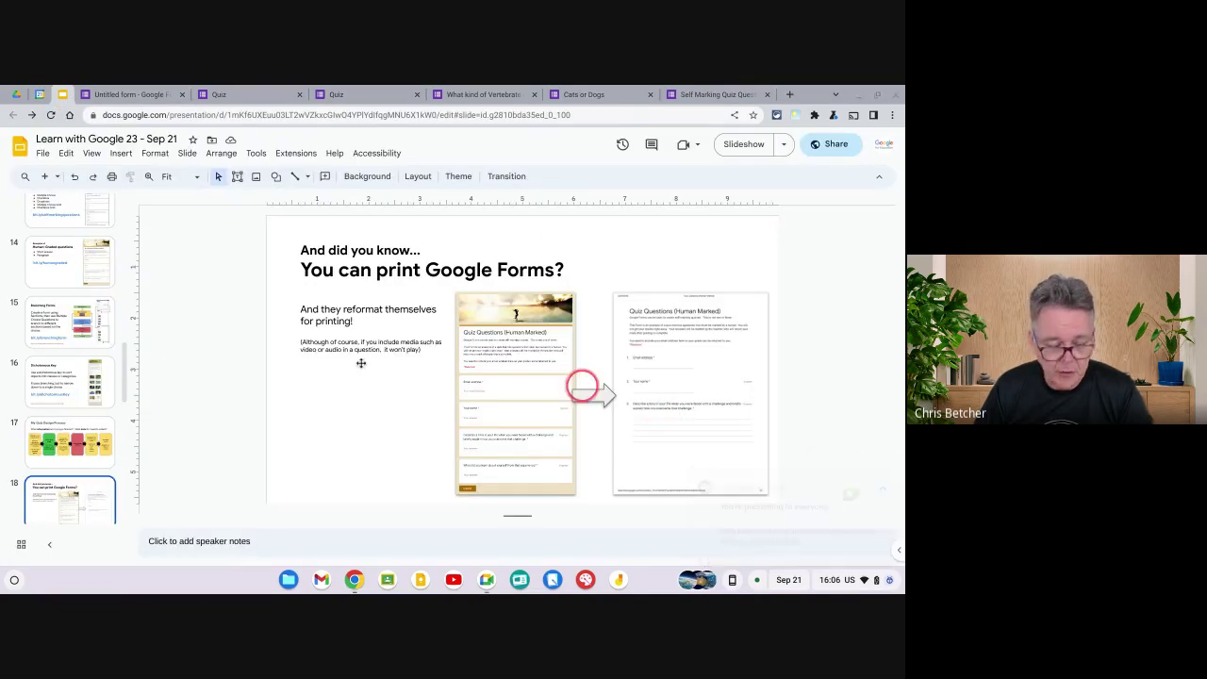
{"action": "scroll", "coordinate": [97, 390], "scroll_direction": "down", "scroll_amount": 3}
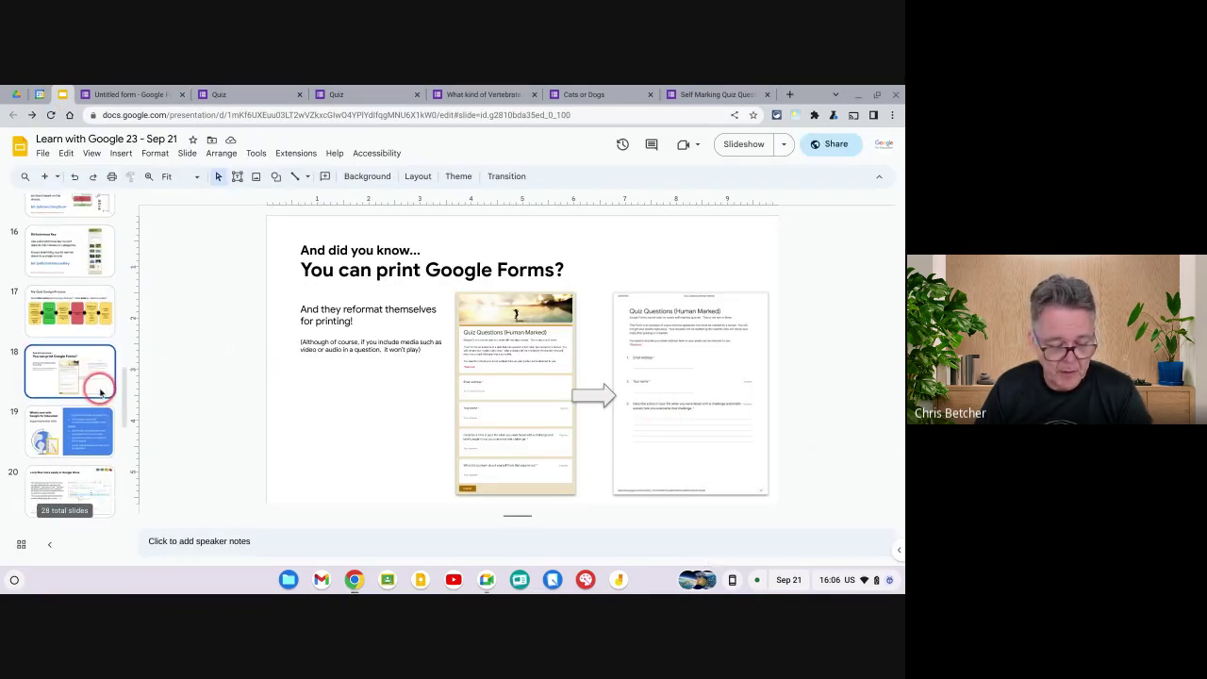
{"action": "left_click", "coordinate": [725, 142]}
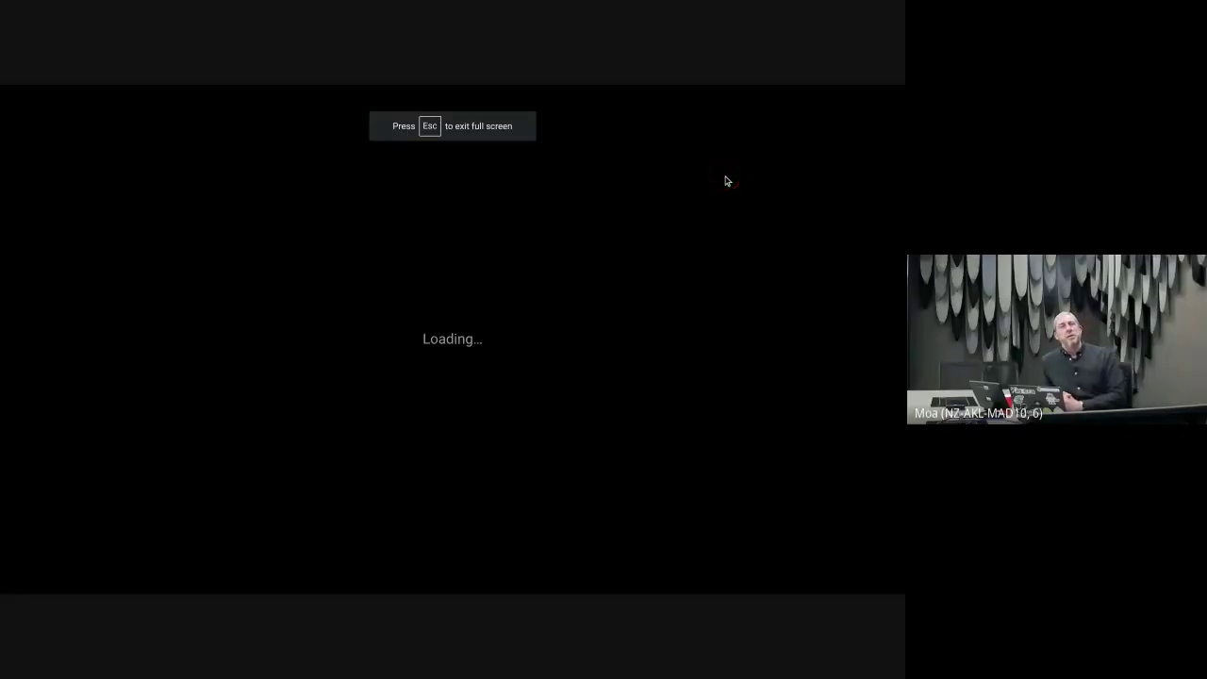